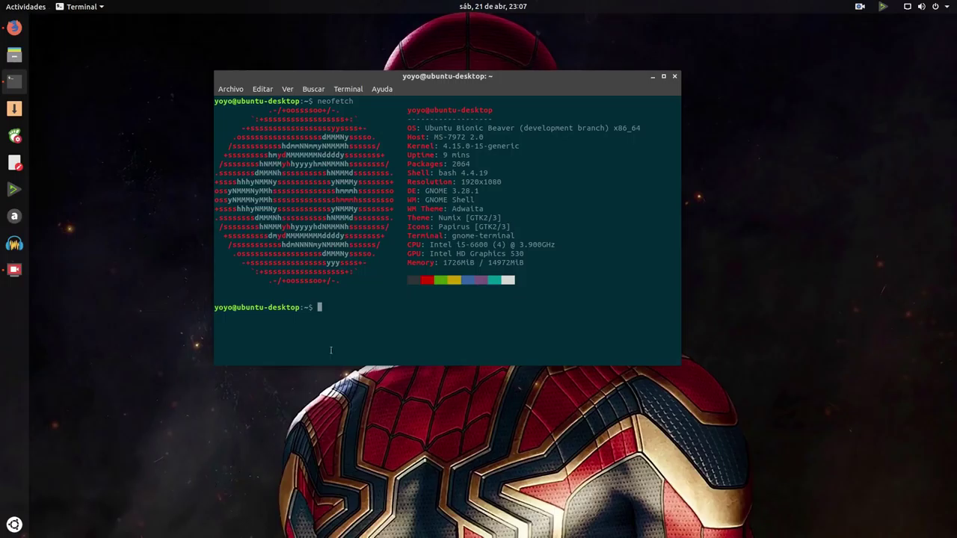
# - Minimize the terminal, search the installed applications for "shu" and launch Shutter
pyautogui.click(653, 76)
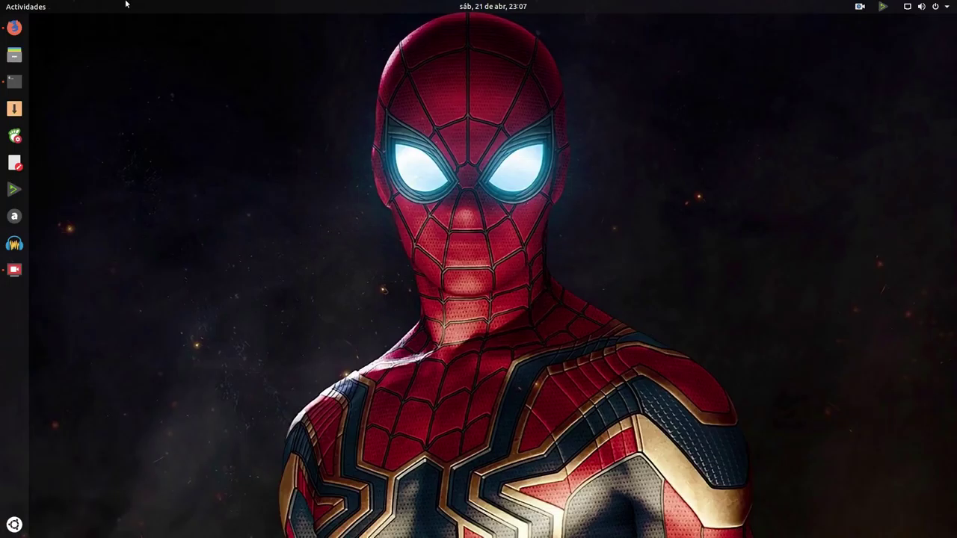
pyautogui.click(26, 7)
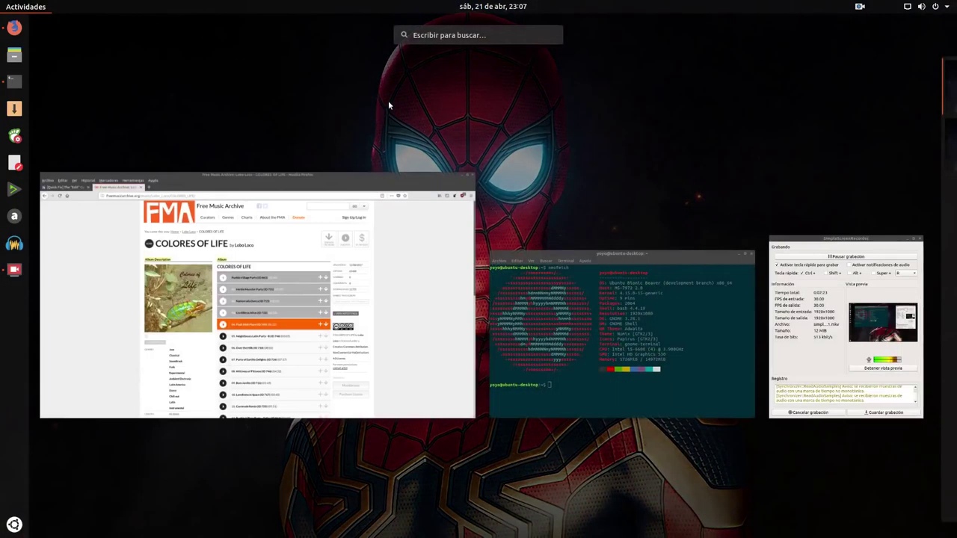
pyautogui.click(463, 35)
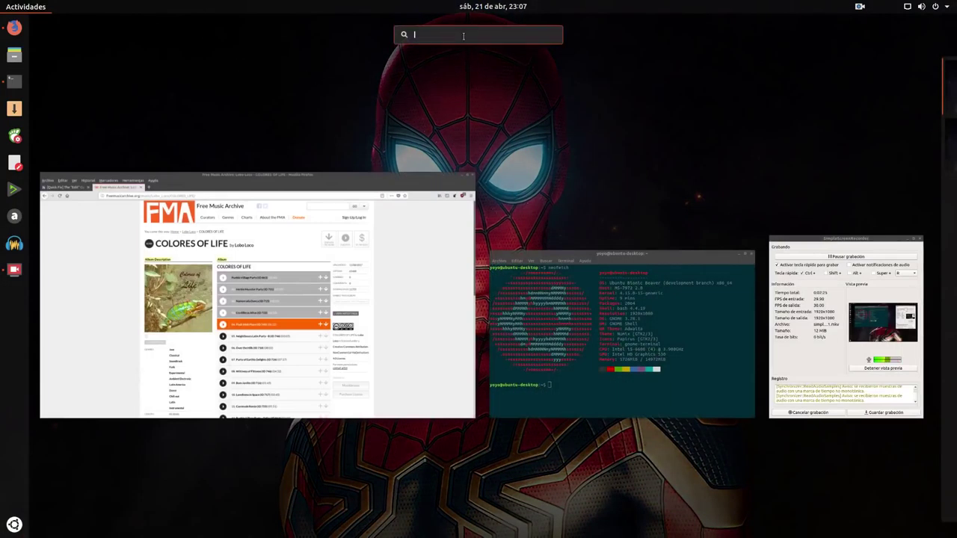
pyautogui.write('shu')
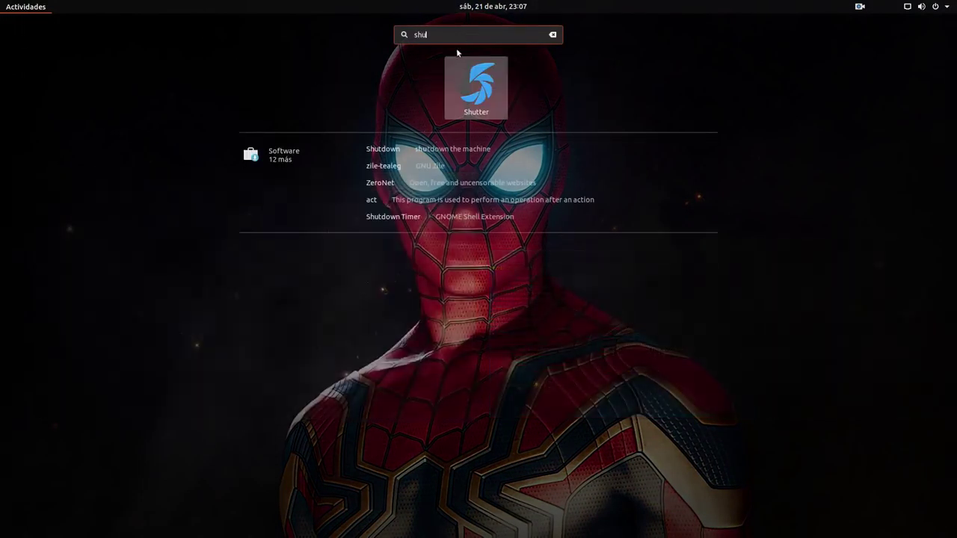
pyautogui.click(467, 92)
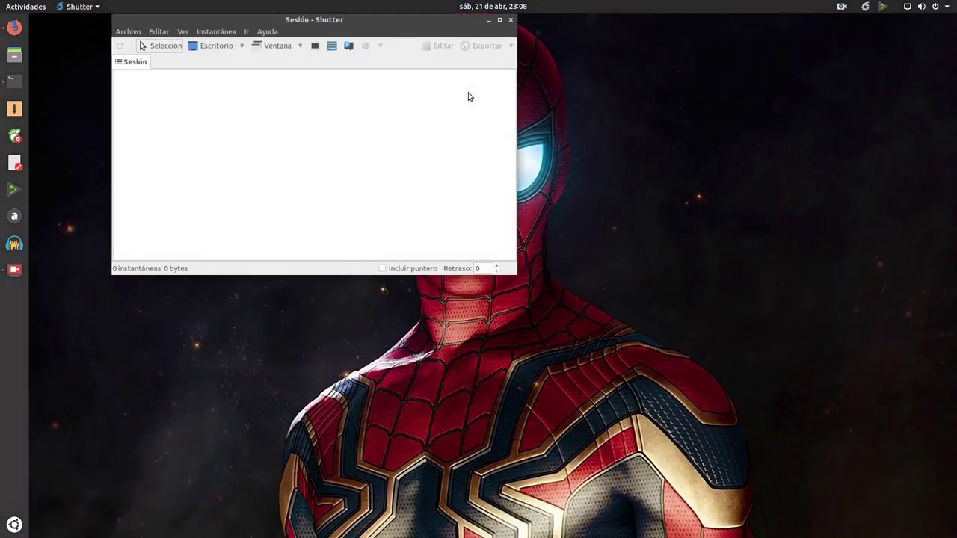
# - Move the Shutter window toward the middle of the desktop and enlarge it
pyautogui.moveTo(402, 22); pyautogui.dragTo(471, 94)
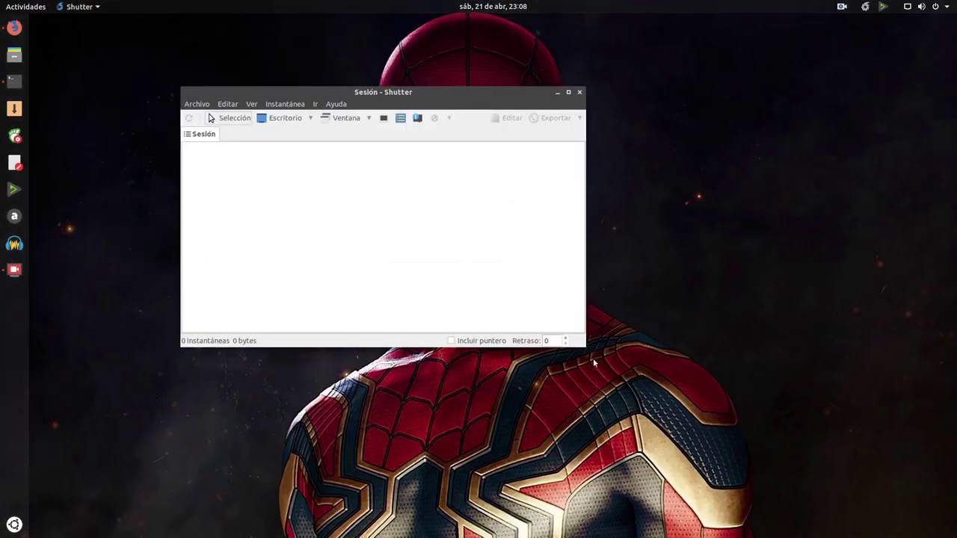
pyautogui.moveTo(581, 347); pyautogui.dragTo(774, 439)
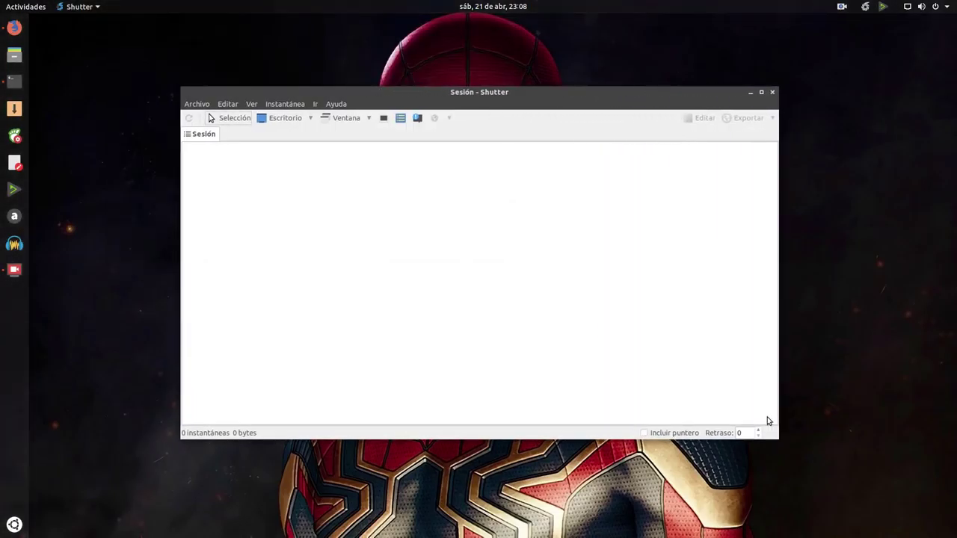
pyautogui.moveTo(533, 104); pyautogui.dragTo(519, 91)
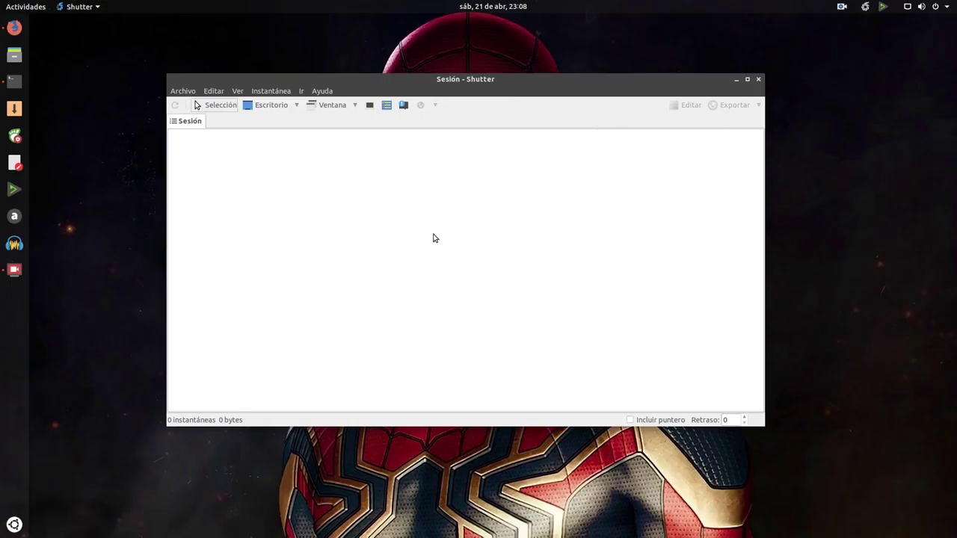
pyautogui.moveTo(492, 77); pyautogui.dragTo(491, 73)
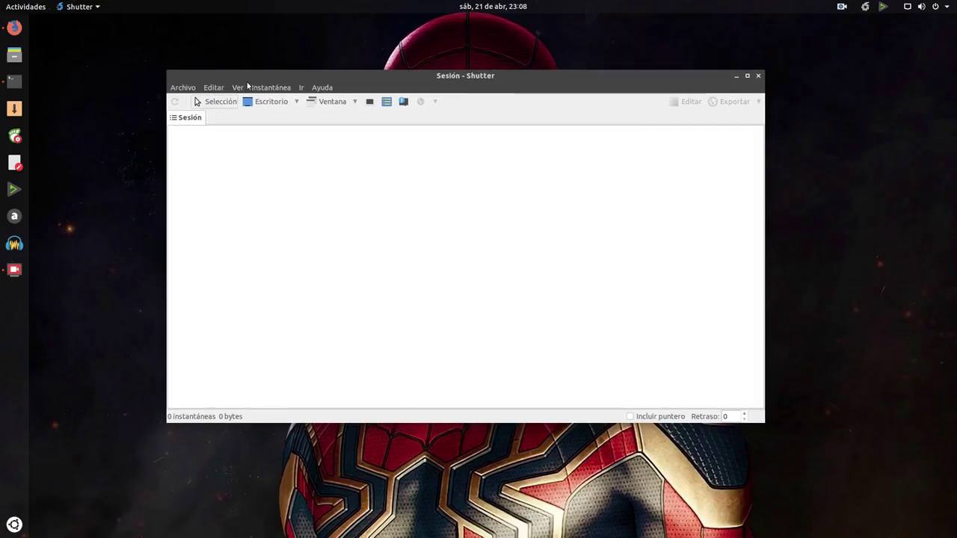
pyautogui.click(187, 90)
pyautogui.moveTo(322, 87)
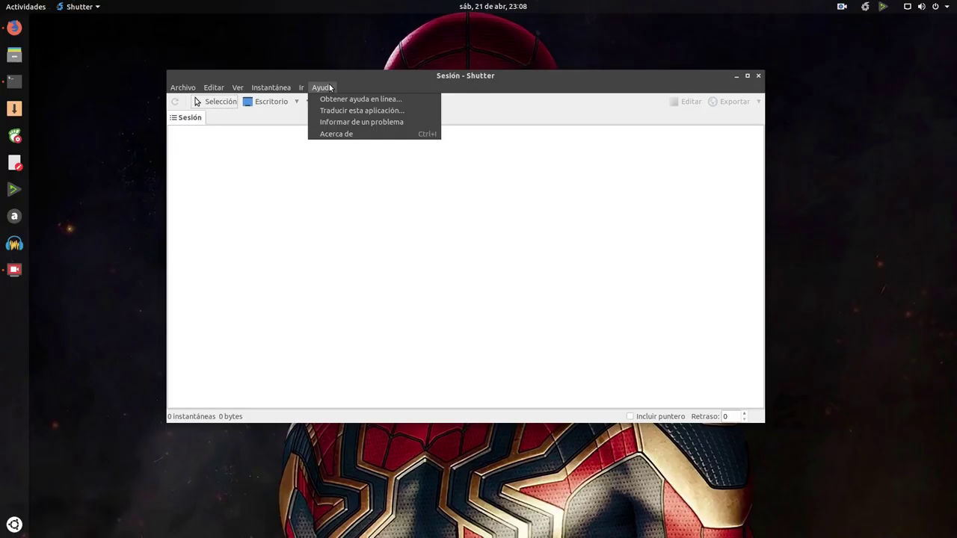
pyautogui.click(492, 85)
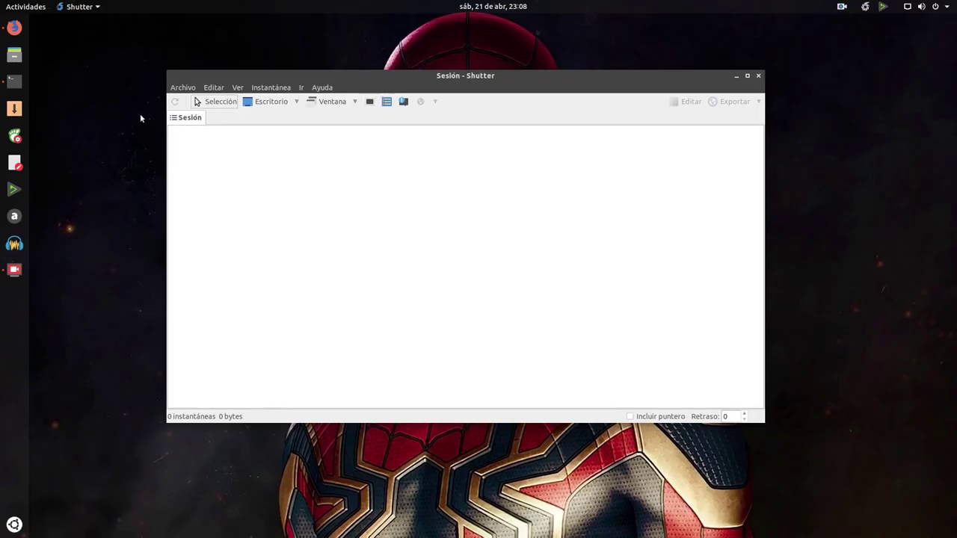
# - Load idiomas.png from the Imágenes folder into the Shutter session, close the file manager and enlarge the Shutter window
pyautogui.click(14, 54)
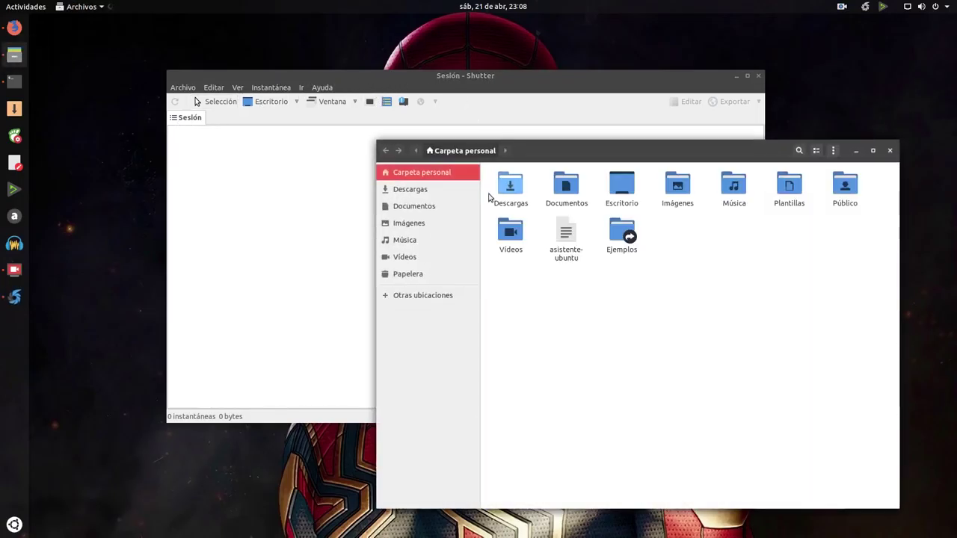
pyautogui.click(410, 224)
pyautogui.moveTo(613, 145); pyautogui.dragTo(627, 182)
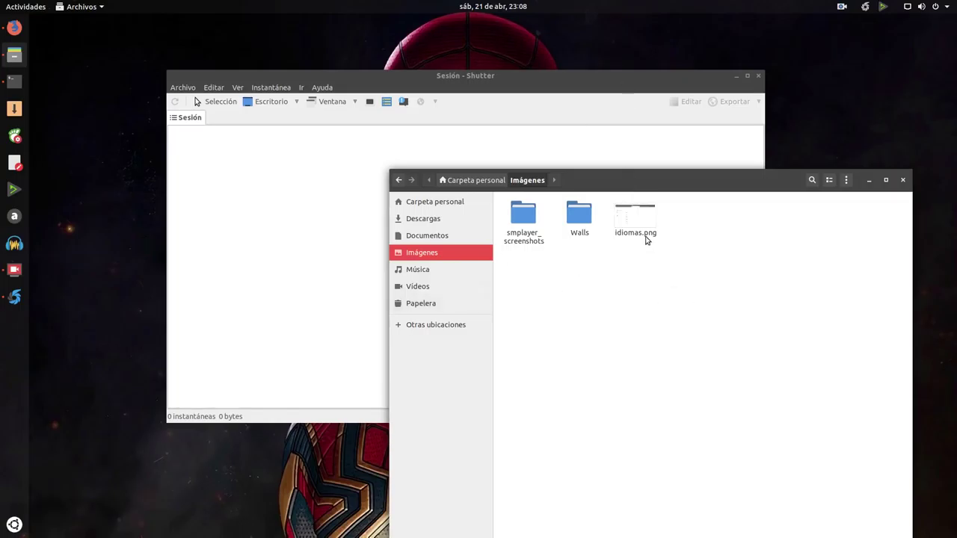
pyautogui.moveTo(645, 238); pyautogui.dragTo(280, 217)
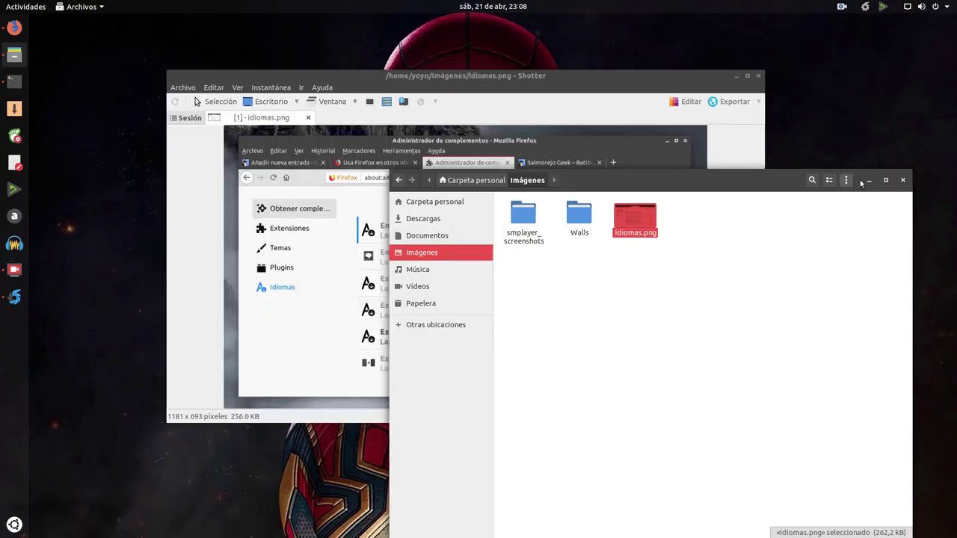
pyautogui.click(902, 183)
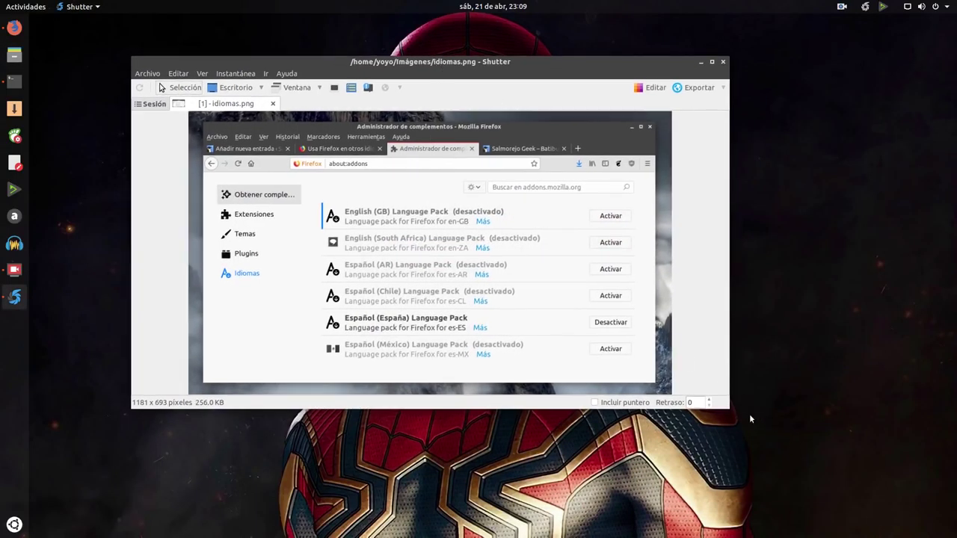
pyautogui.moveTo(723, 404); pyautogui.dragTo(778, 477)
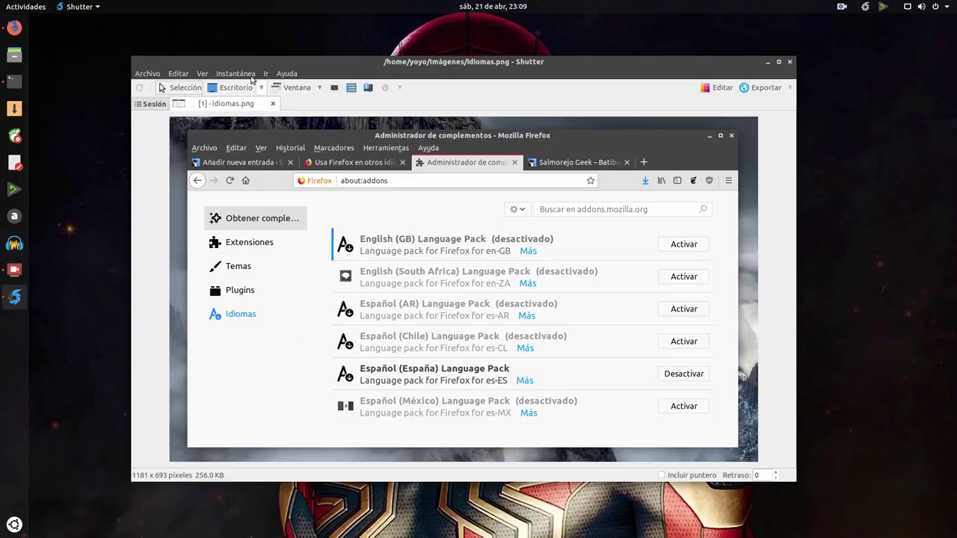
pyautogui.click(144, 74)
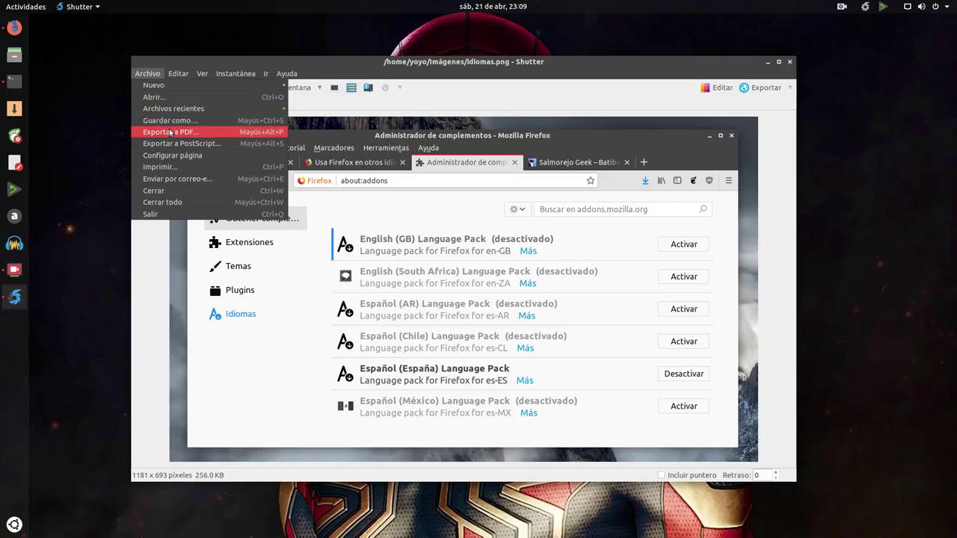
pyautogui.moveTo(182, 80)
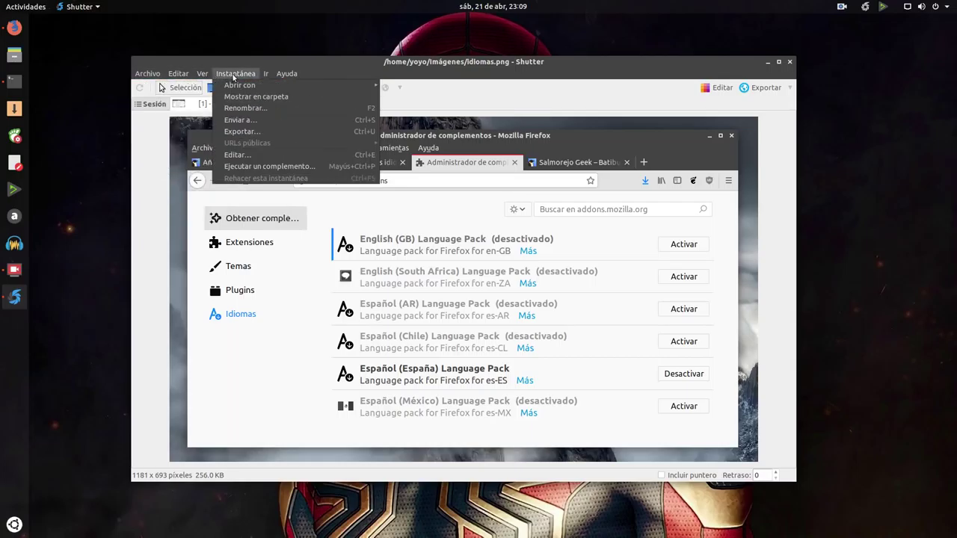
pyautogui.moveTo(287, 73)
pyautogui.click(477, 64)
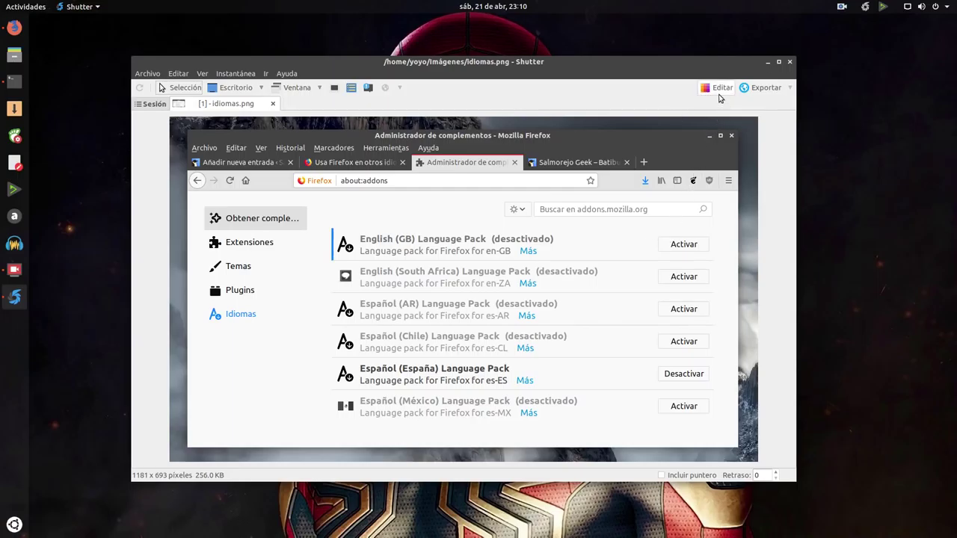
# - Open idiomas.png in the Shutter DrawingTool, then enlarge and reposition the editor window to show the whole image
pyautogui.click(717, 92)
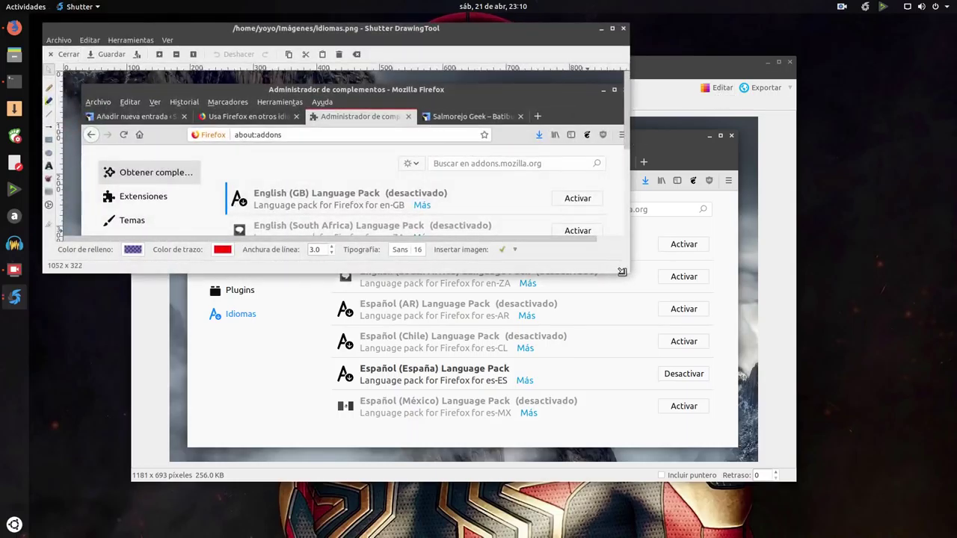
pyautogui.moveTo(618, 272); pyautogui.dragTo(797, 509)
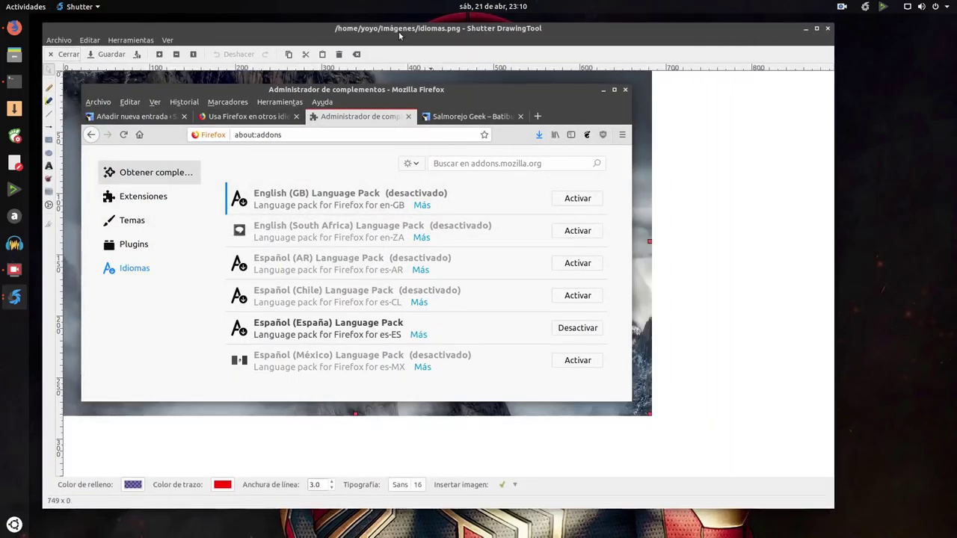
pyautogui.moveTo(404, 38); pyautogui.dragTo(451, 45)
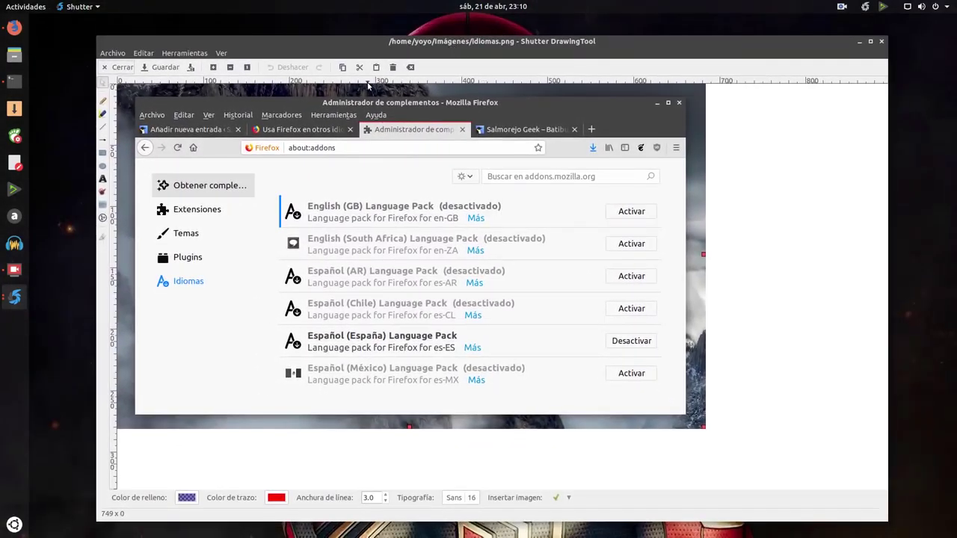
pyautogui.moveTo(359, 47); pyautogui.dragTo(373, 39)
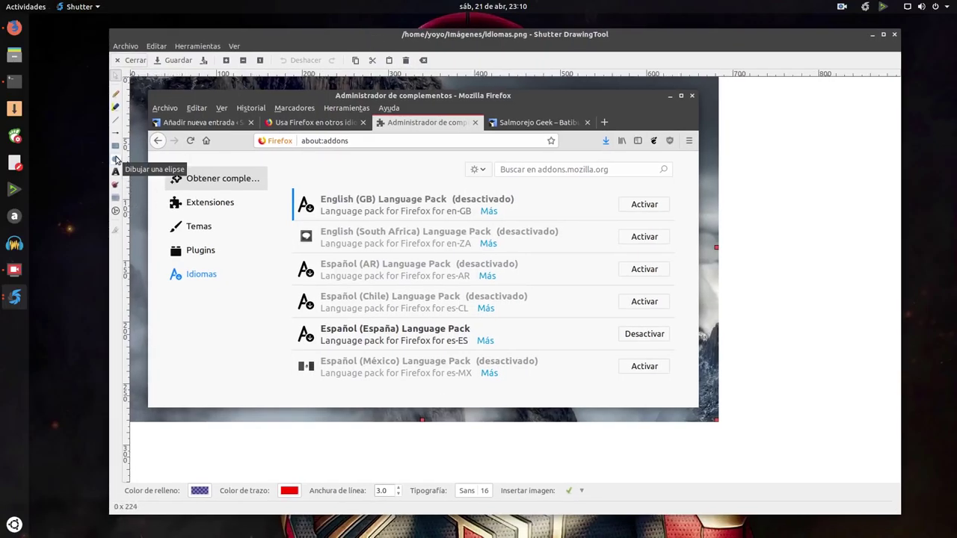
# - Draw a red-bordered rectangle with line width 5.0 around the Español (España) Language Pack row
pyautogui.click(116, 166)
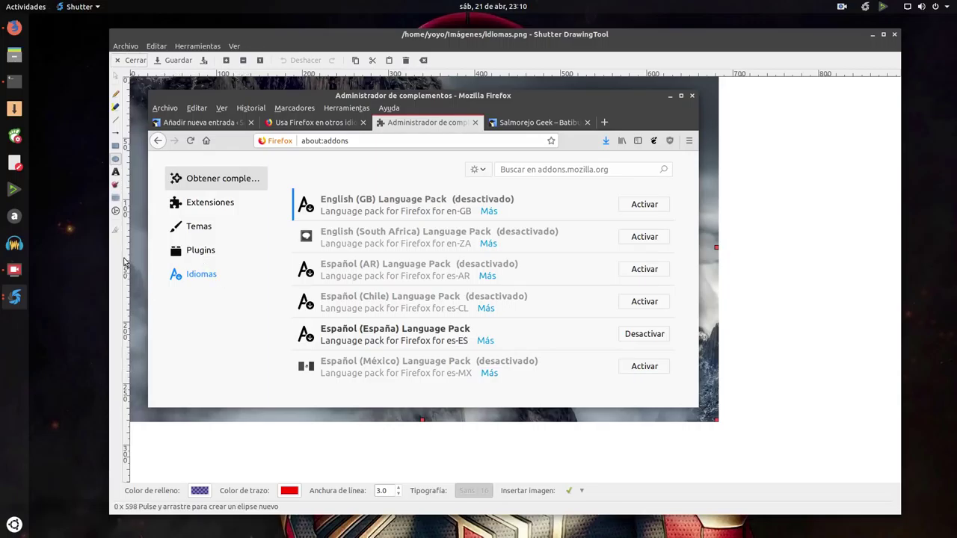
pyautogui.click(117, 122)
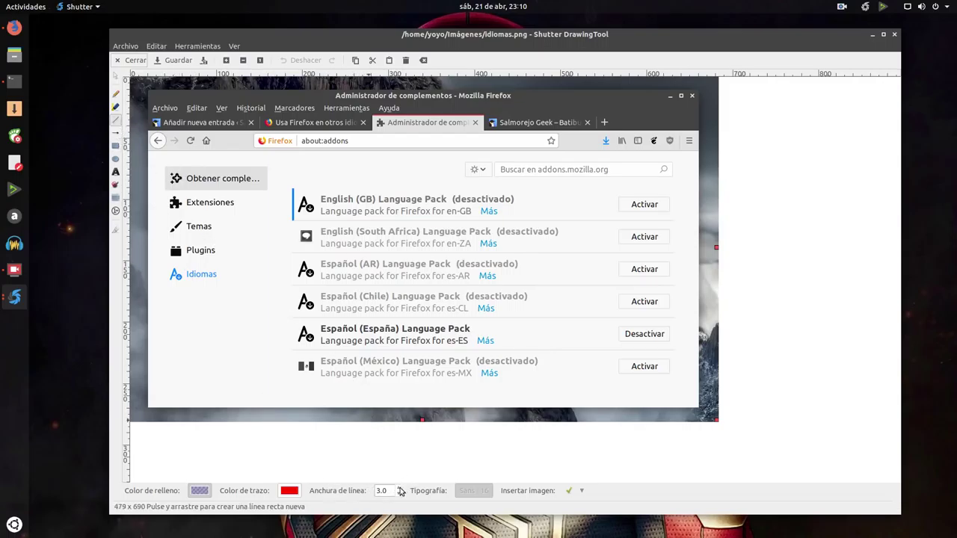
pyautogui.scroll(2, 398, 488)
pyautogui.scroll(1, 399, 490)
pyautogui.click(115, 145)
pyautogui.scroll(-8, 397, 491)
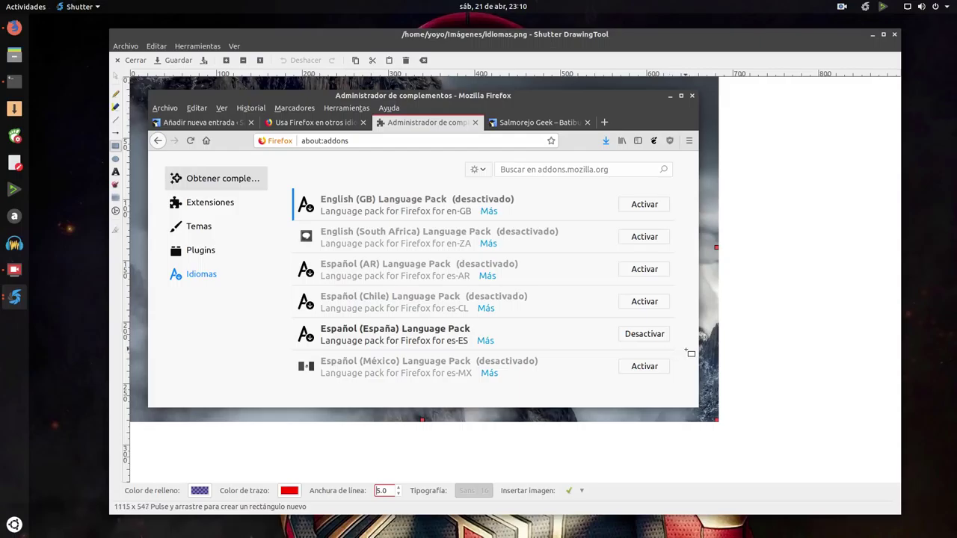
pyautogui.moveTo(682, 353)
pyautogui.mouseDown()
pyautogui.moveTo(647, 323)
pyautogui.moveTo(283, 319)
pyautogui.mouseUp()
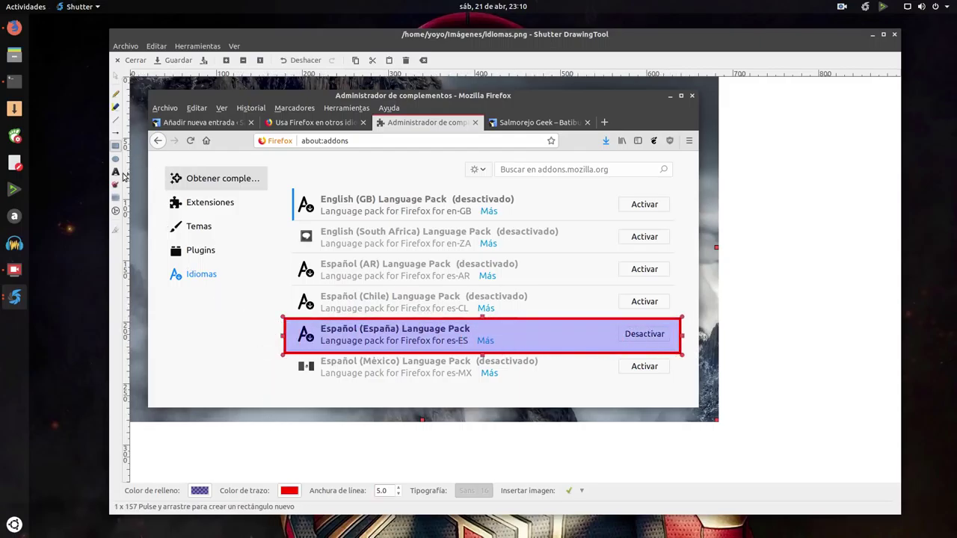
# - Try a red arrow with line width 8.7 pointing down to the highlighted Español (España) row, and undo it
pyautogui.click(115, 132)
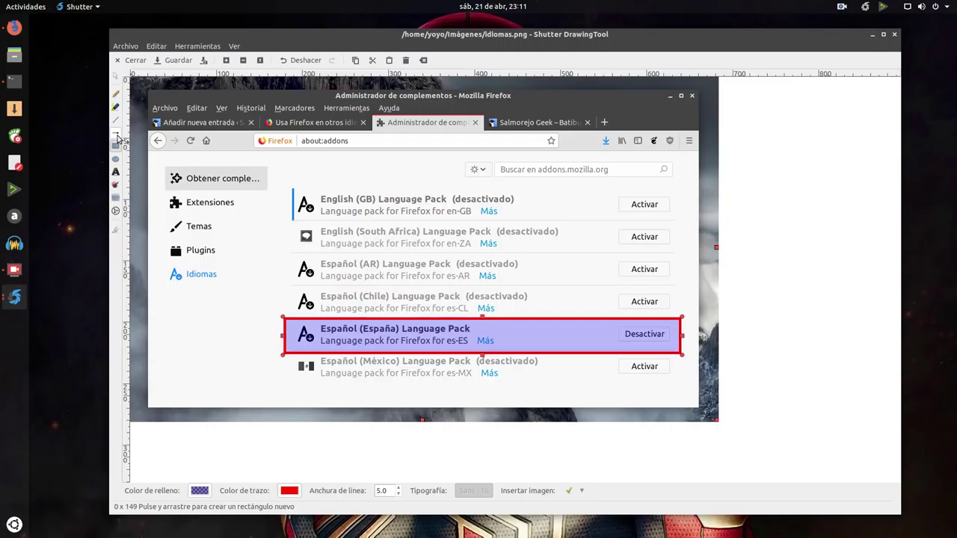
pyautogui.click(399, 488)
pyautogui.moveTo(398, 490); pyautogui.dragTo(401, 495)
pyautogui.moveTo(364, 164); pyautogui.dragTo(433, 300)
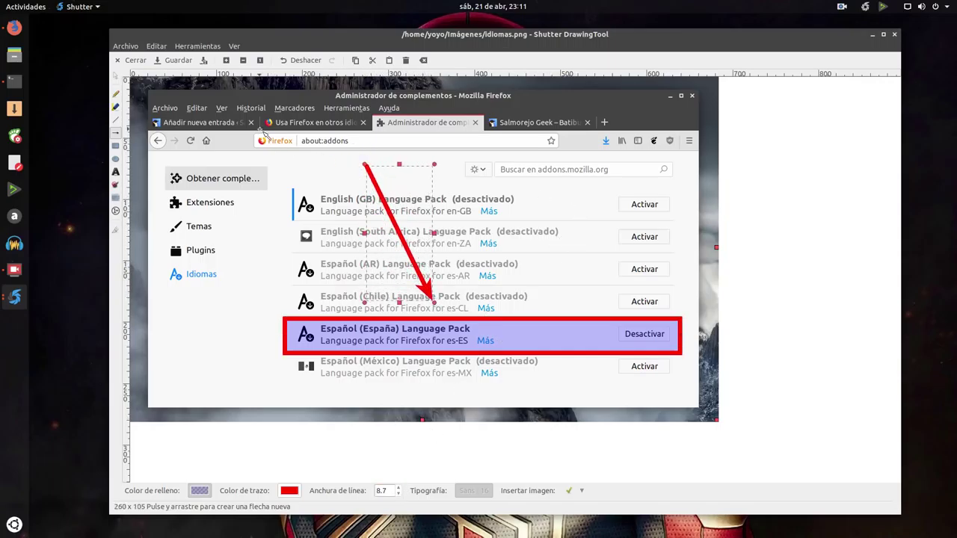
pyautogui.click(157, 46)
pyautogui.click(166, 57)
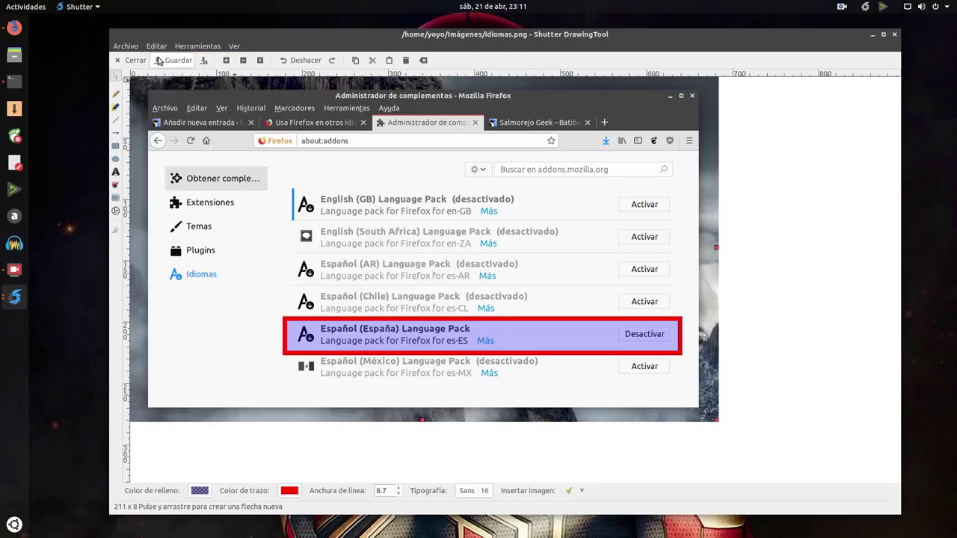
# - Draw a red arrow with line width 13.8 pointing down to the highlighted Español (España) row and save the image
pyautogui.click(399, 491)
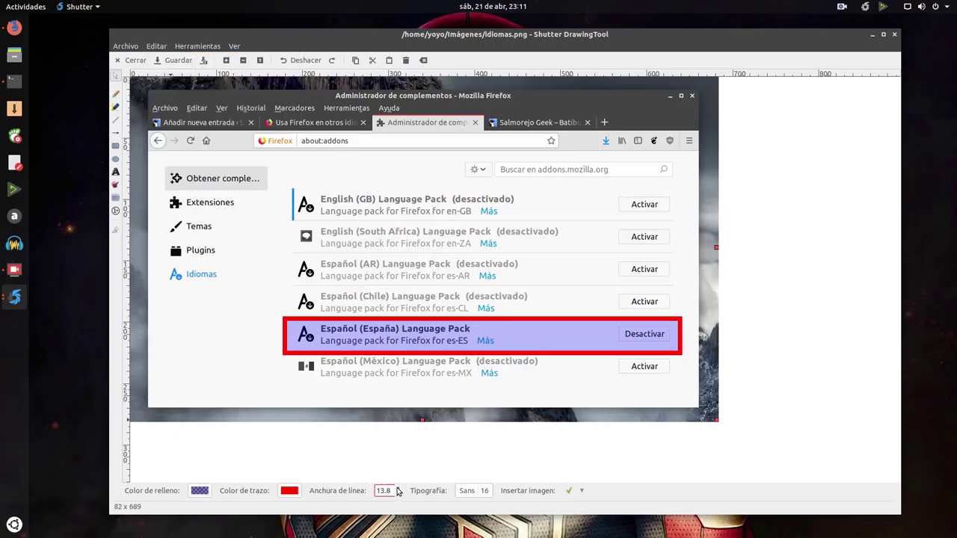
pyautogui.moveTo(381, 154)
pyautogui.mouseDown()
pyautogui.moveTo(386, 174)
pyautogui.moveTo(380, 155)
pyautogui.moveTo(358, 158)
pyautogui.moveTo(378, 157)
pyautogui.mouseUp()
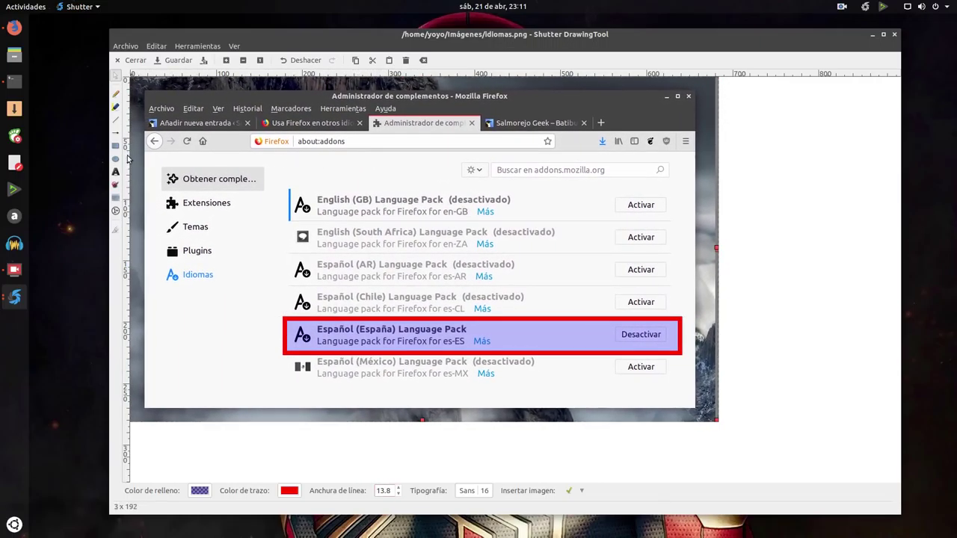
pyautogui.click(116, 134)
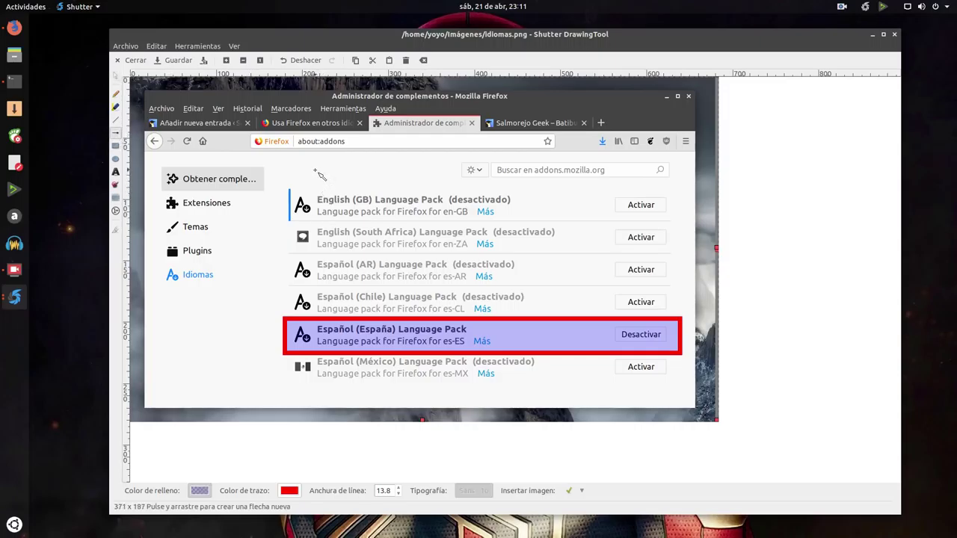
pyautogui.moveTo(312, 169)
pyautogui.mouseDown()
pyautogui.moveTo(358, 258)
pyautogui.moveTo(407, 312)
pyautogui.mouseUp()
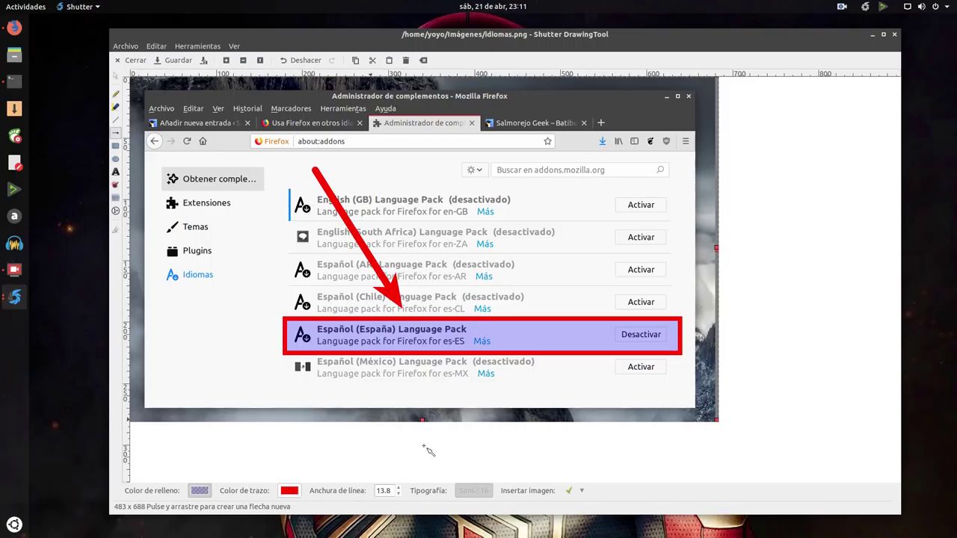
pyautogui.click(180, 64)
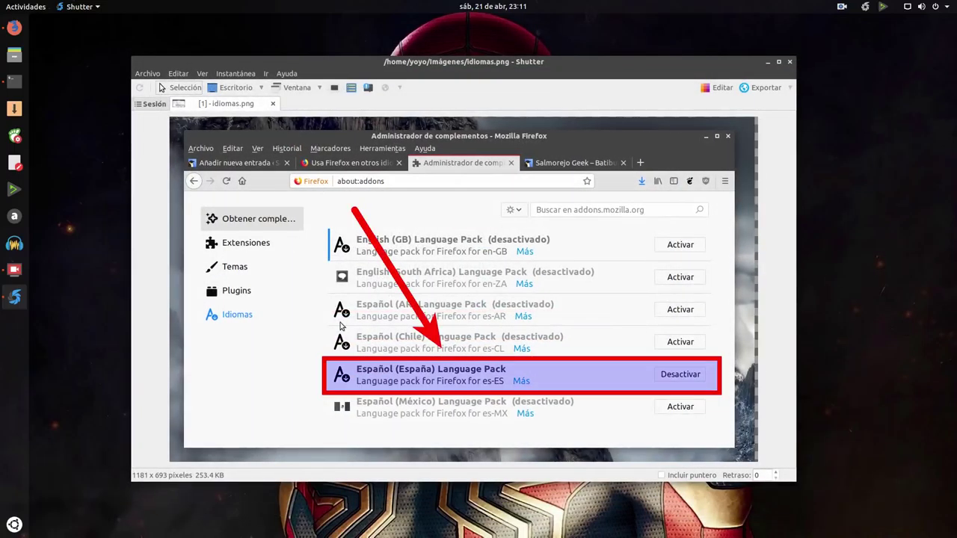
# - View the saved idiomas.png from the Imágenes folder in the image viewer, and close the viewer and file manager
pyautogui.click(765, 62)
pyautogui.click(15, 54)
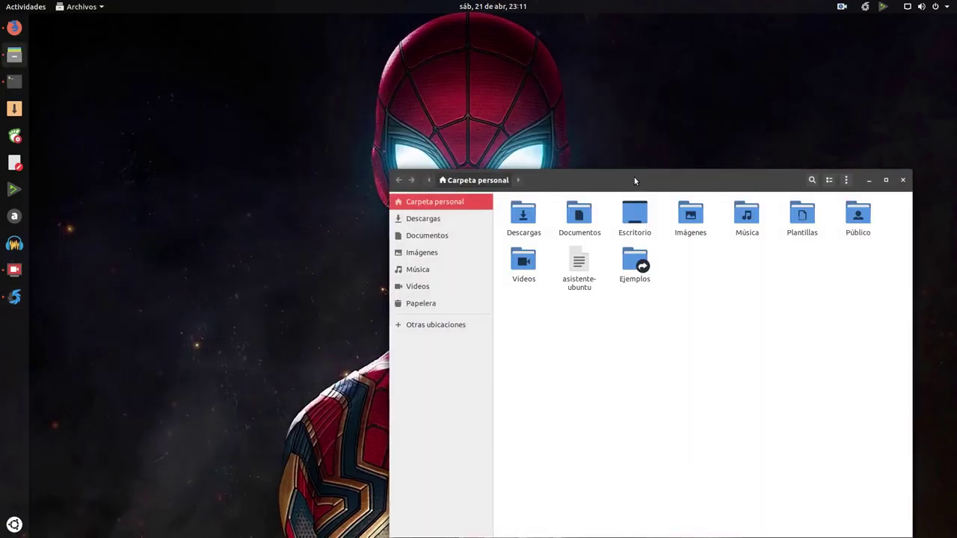
pyautogui.doubleClick(690, 214)
pyautogui.moveTo(680, 180); pyautogui.dragTo(610, 148)
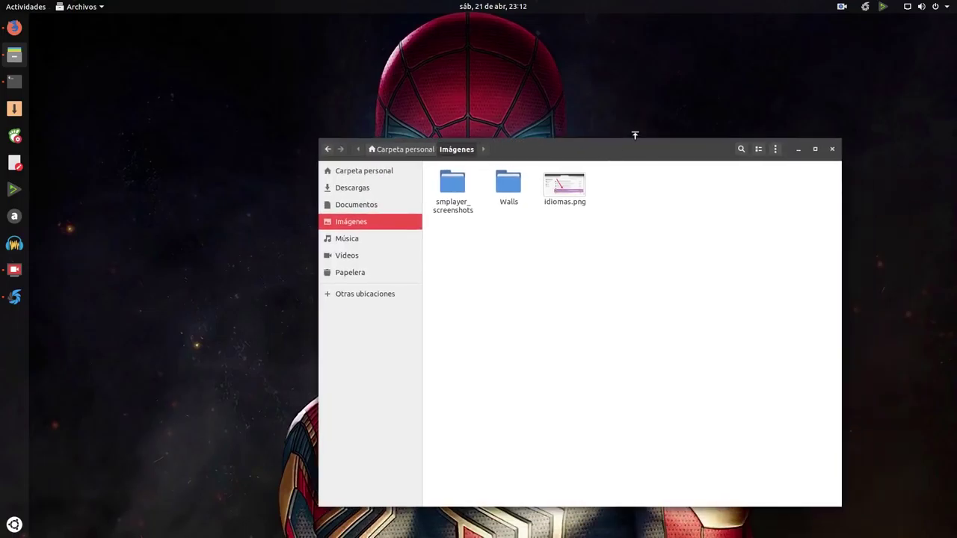
pyautogui.doubleClick(564, 187)
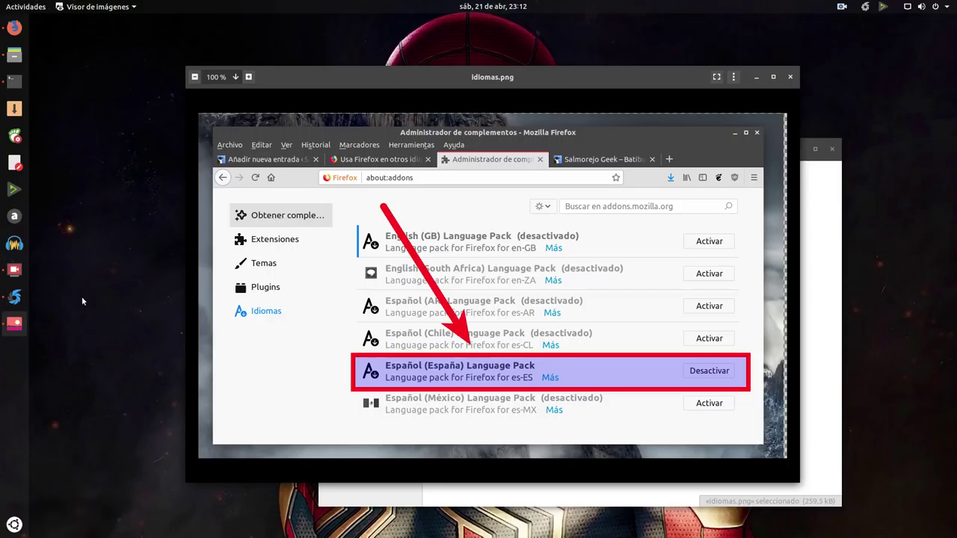
pyautogui.click(790, 77)
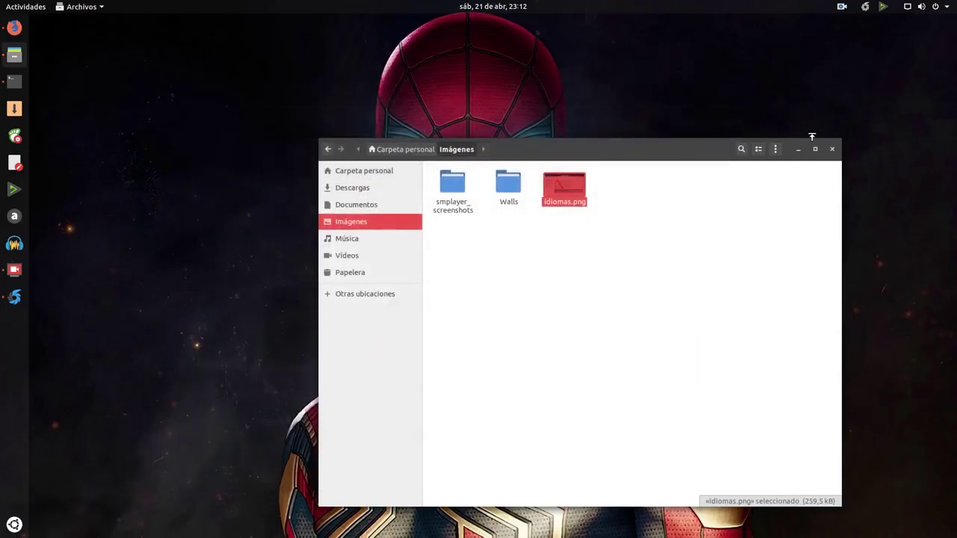
pyautogui.click(834, 148)
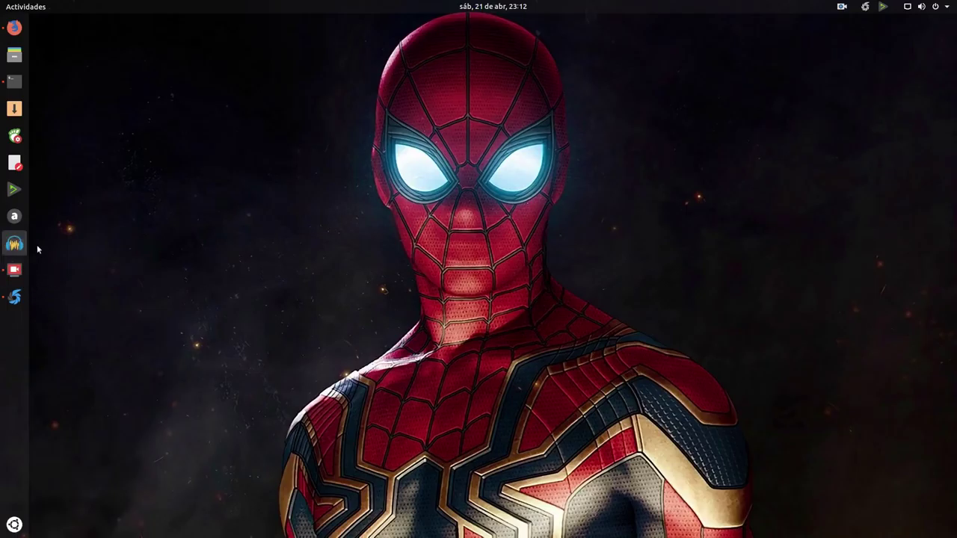
# - Return to Shutter, close the idiomas.png capture and quit the program
pyautogui.click(15, 297)
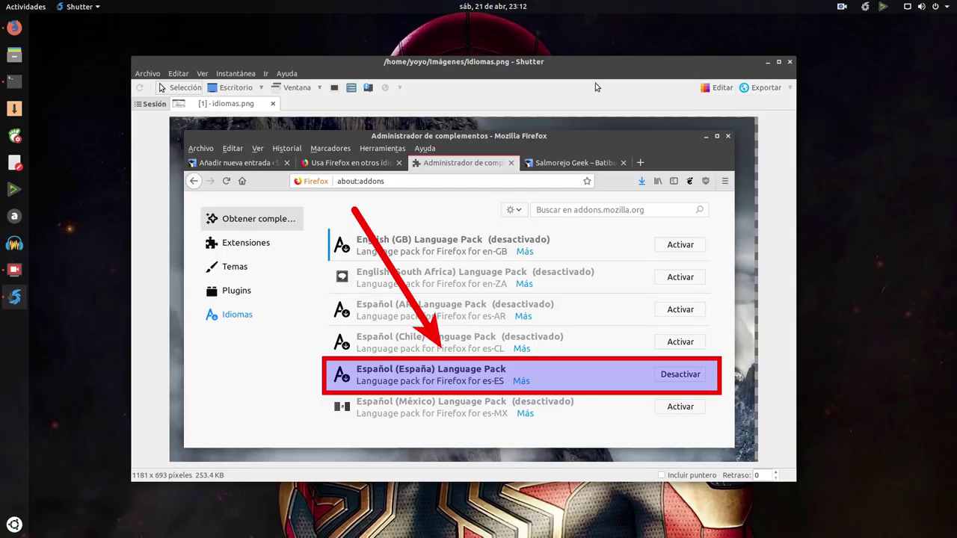
pyautogui.click(273, 104)
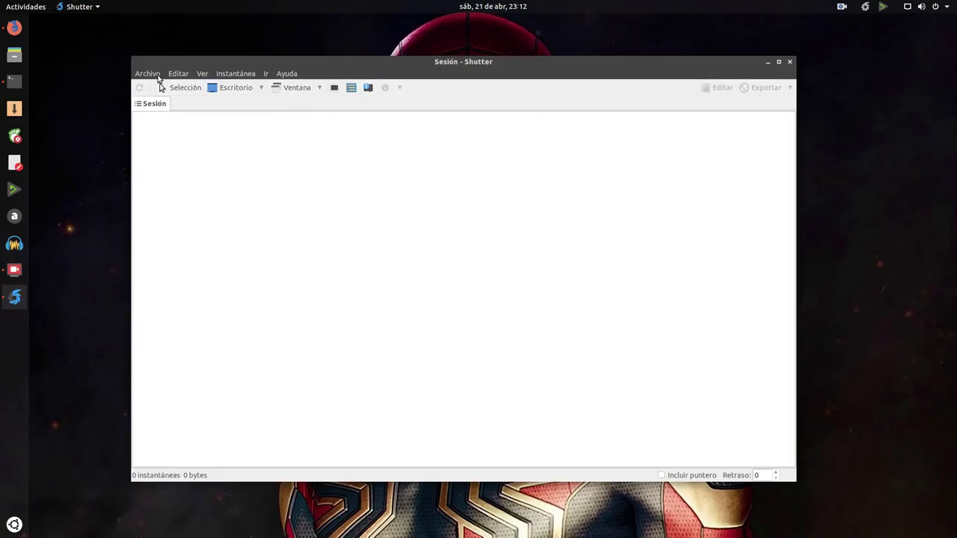
pyautogui.click(153, 75)
pyautogui.click(170, 215)
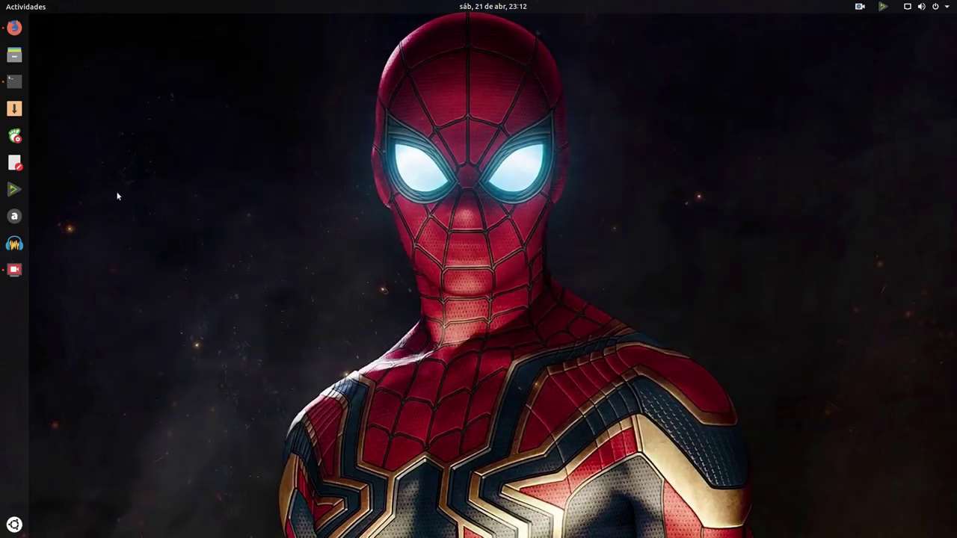
# - Launch the Synaptic package manager and authenticate with the account password
pyautogui.click(14, 109)
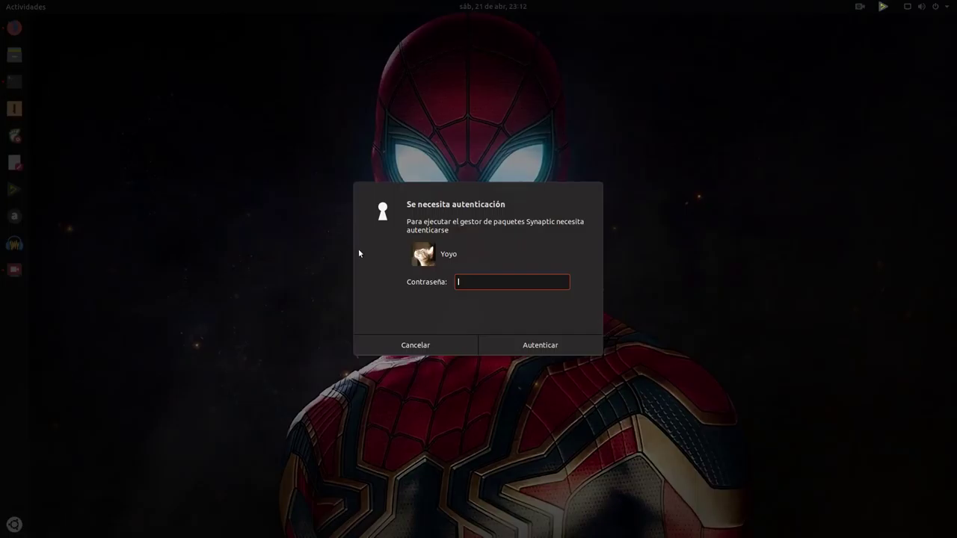
pyautogui.write('•••')
pyautogui.press('BackSpace')
pyautogui.press('BackSpace')
pyautogui.press('BackSpace')
pyautogui.write('••••••••')
pyautogui.press('Return')
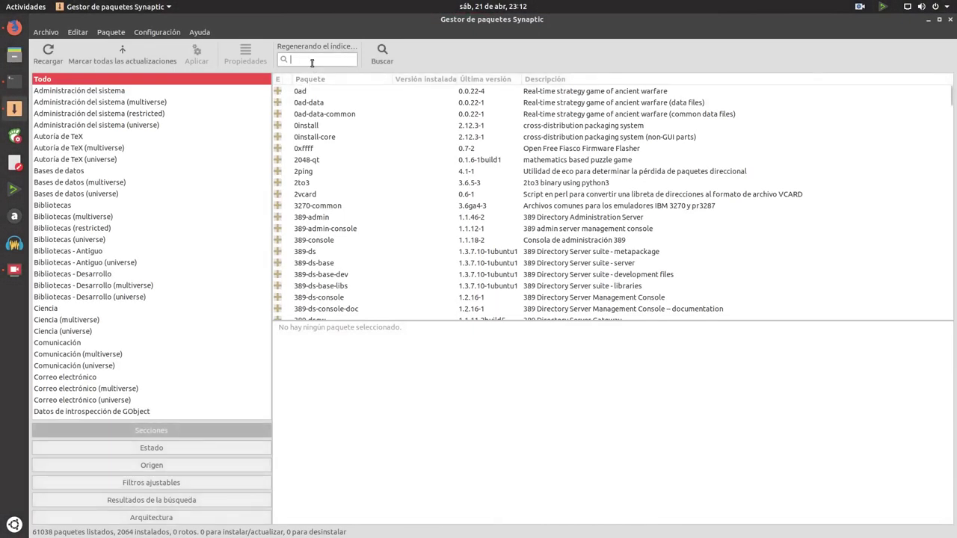
# - Search the Synaptic packages for shutter, display its package description, and leave Synaptic
pyautogui.write('shutter')
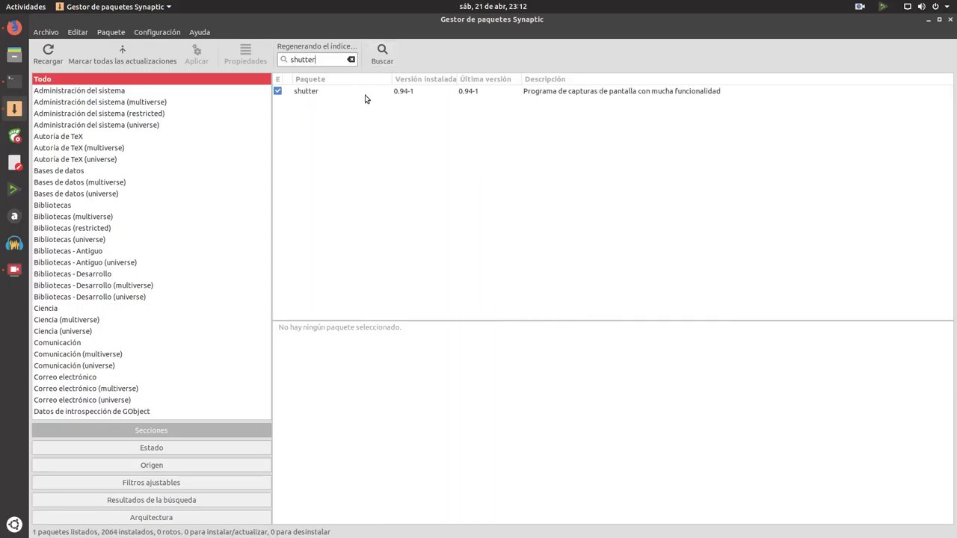
pyautogui.click(392, 94)
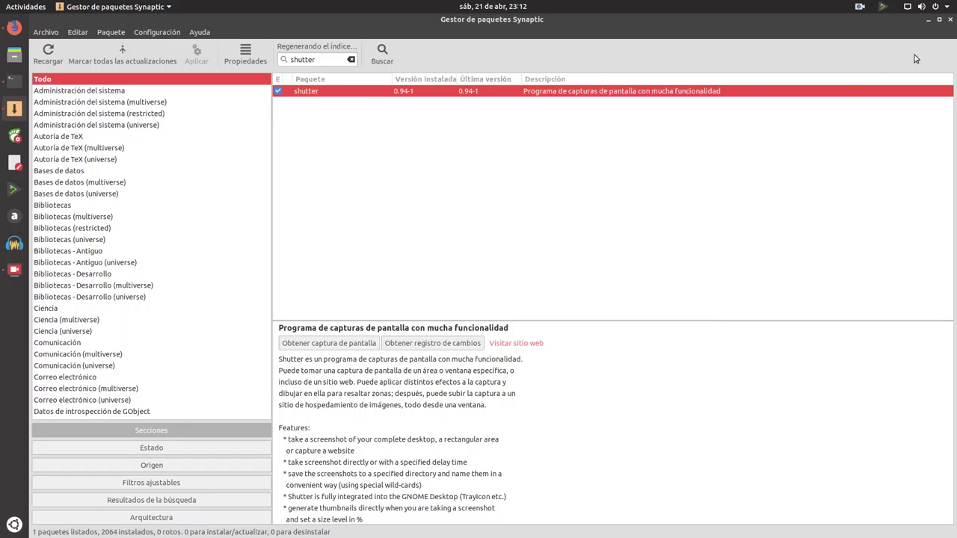
pyautogui.click(949, 24)
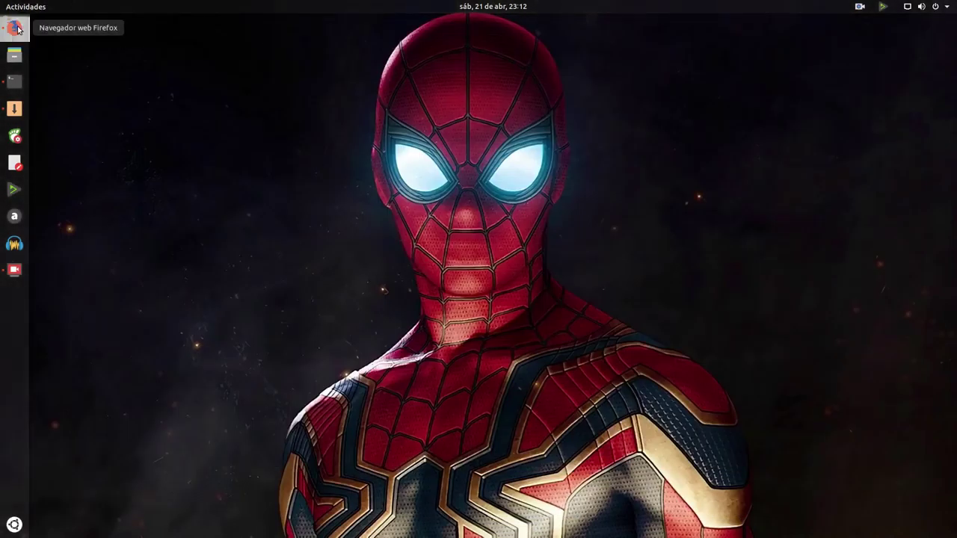
# - Switch to Firefox and search Google for shutter in a new tab
pyautogui.click(15, 27)
pyautogui.click(260, 46)
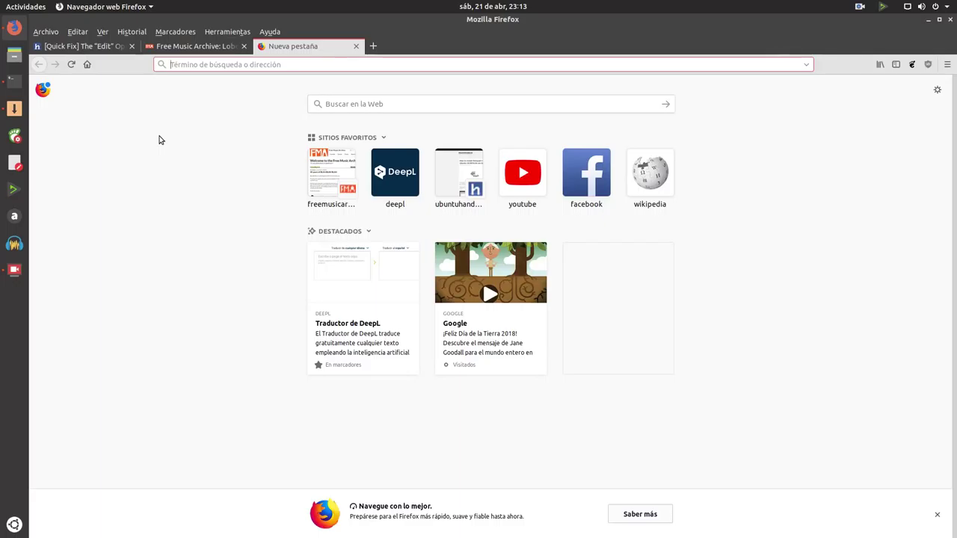
pyautogui.click(491, 284)
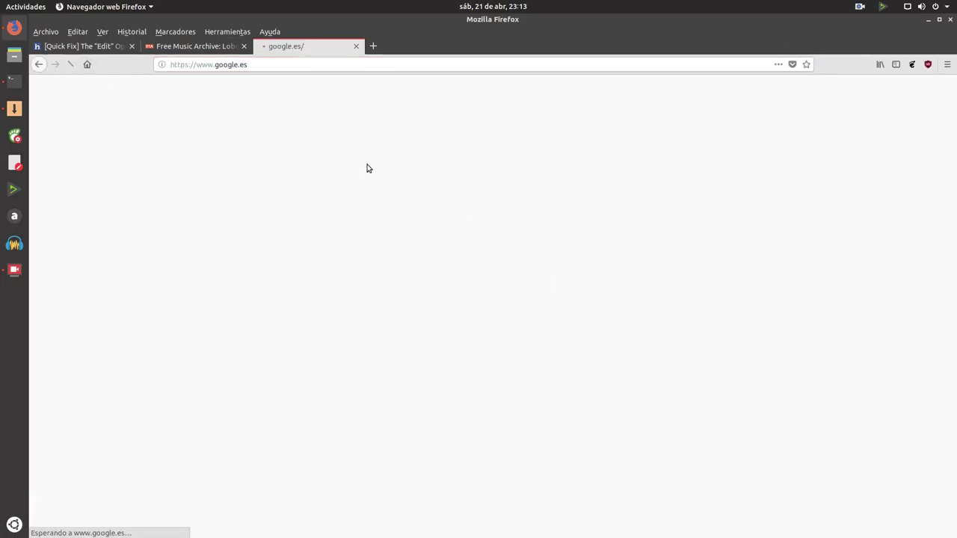
pyautogui.write('sh')
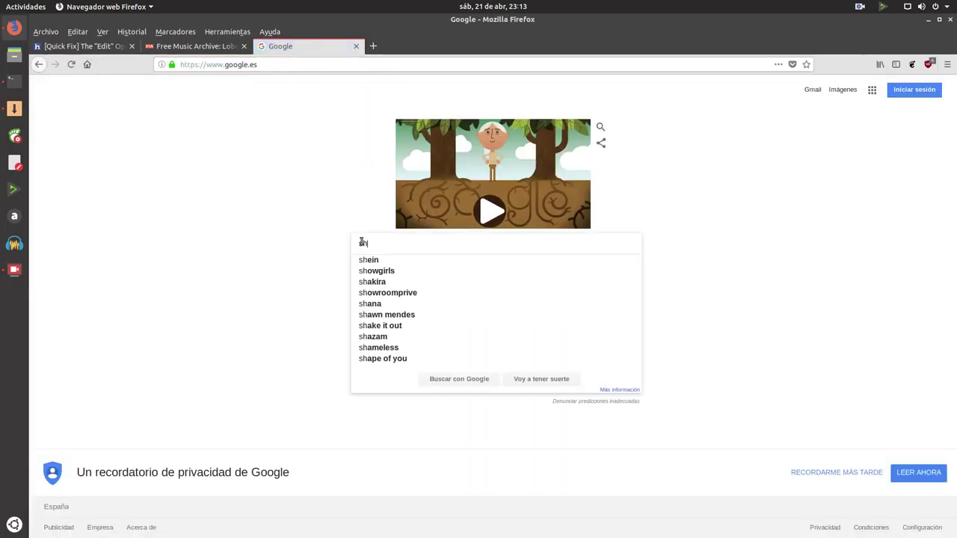
pyautogui.write('utter')
pyautogui.press('Return')
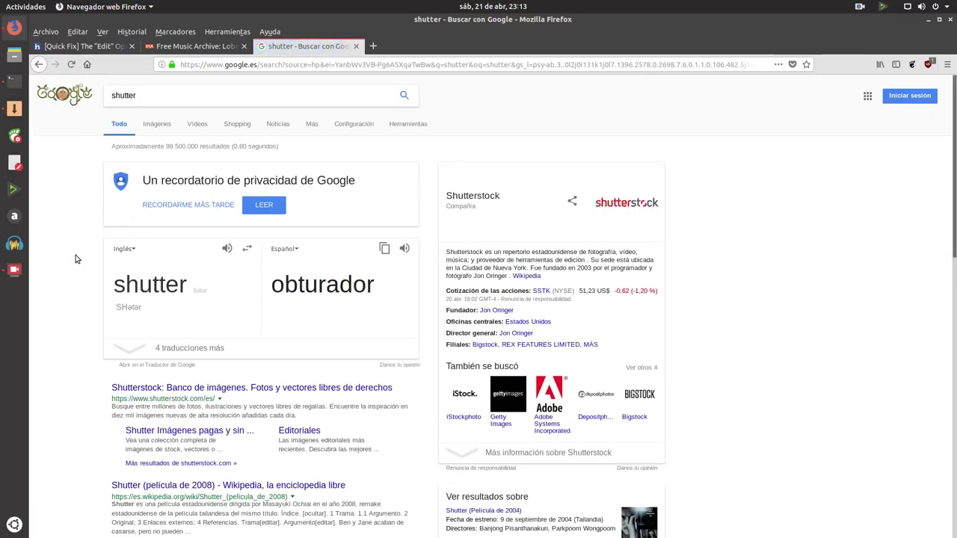
# - Open the Shutter - Feature-rich Screenshot Tool result at shutter-project.org and look through its home page
pyautogui.scroll(-5, 76, 253)
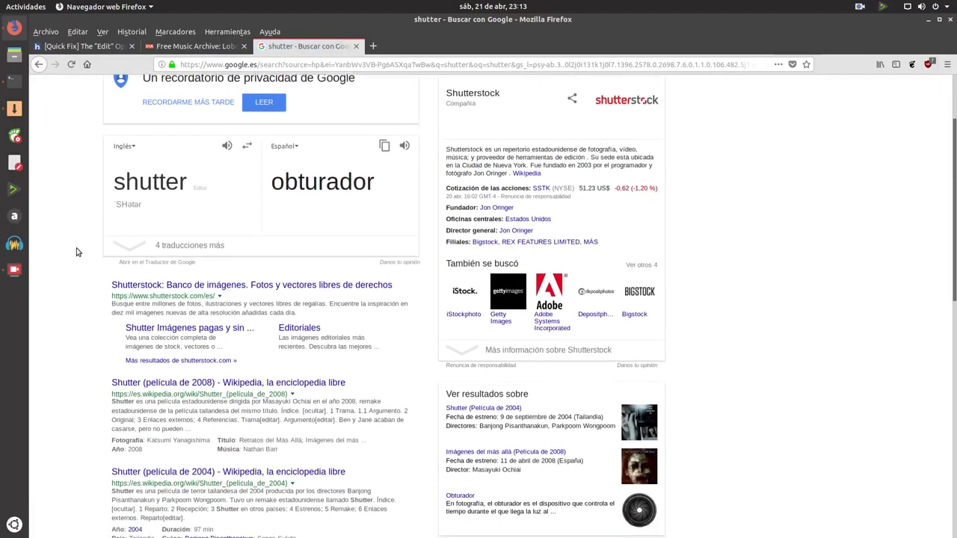
pyautogui.scroll(4, 76, 250)
pyautogui.scroll(-12, 78, 250)
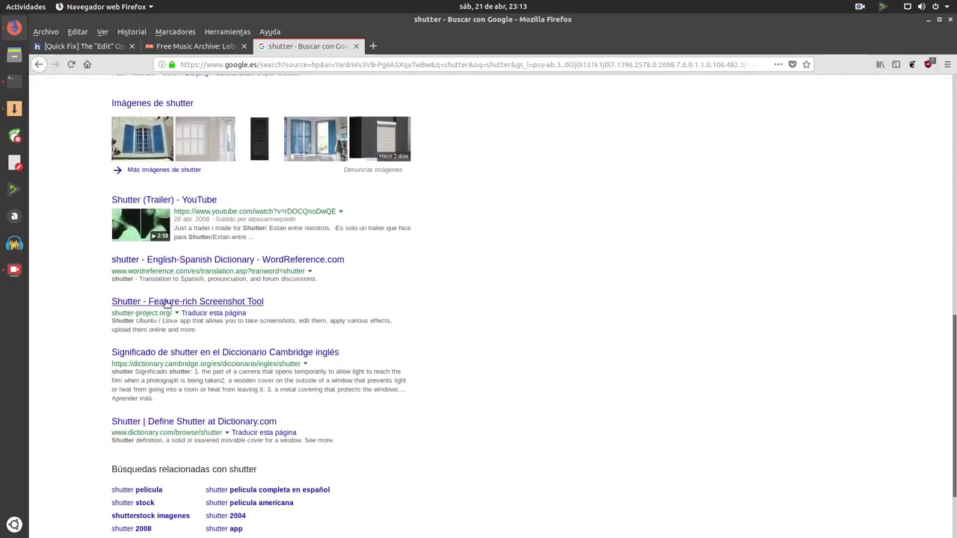
pyautogui.click(160, 301)
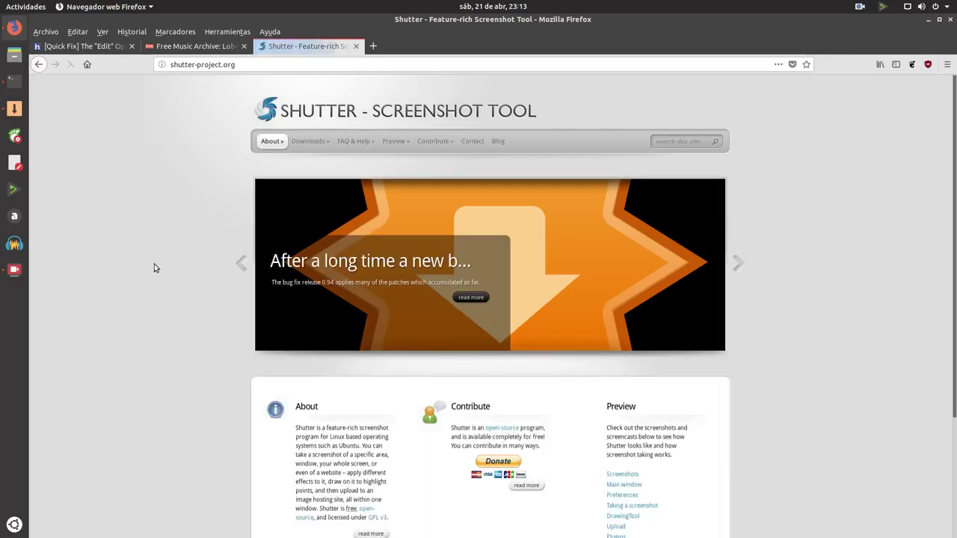
pyautogui.scroll(-2, 143, 215)
pyautogui.scroll(-3, 142, 215)
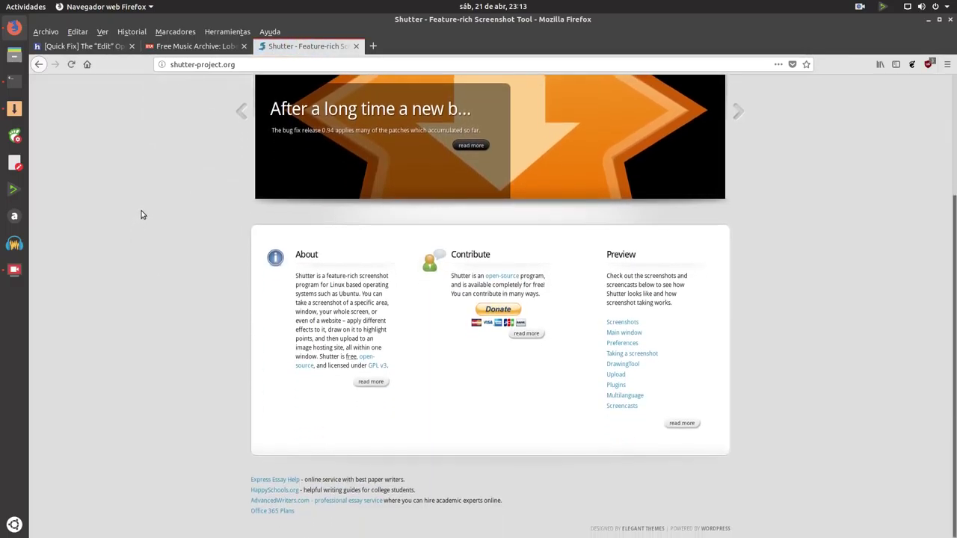
pyautogui.scroll(5, 157, 221)
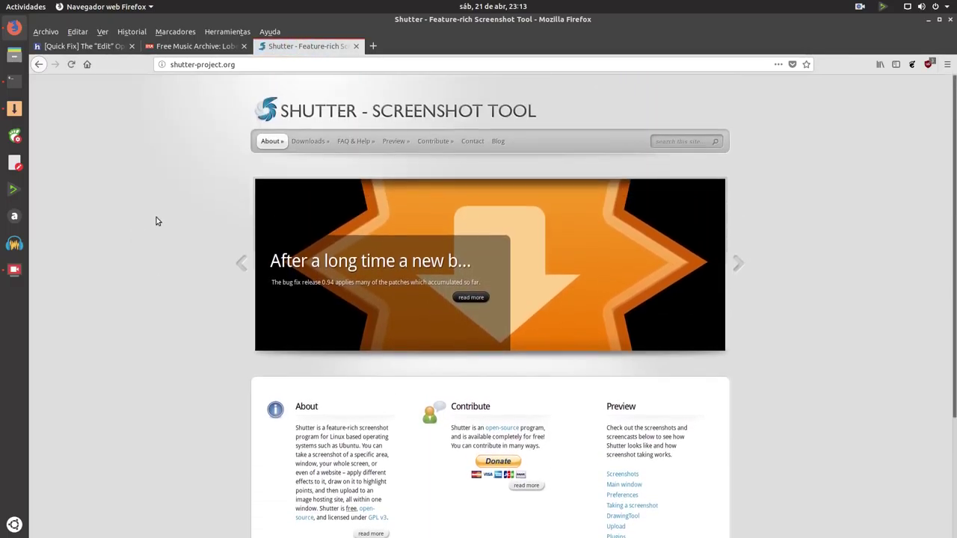
# - Open the PPA installation guide linked on Shutter's Downloads page and read through its Ubuntu instructions
pyautogui.click(308, 142)
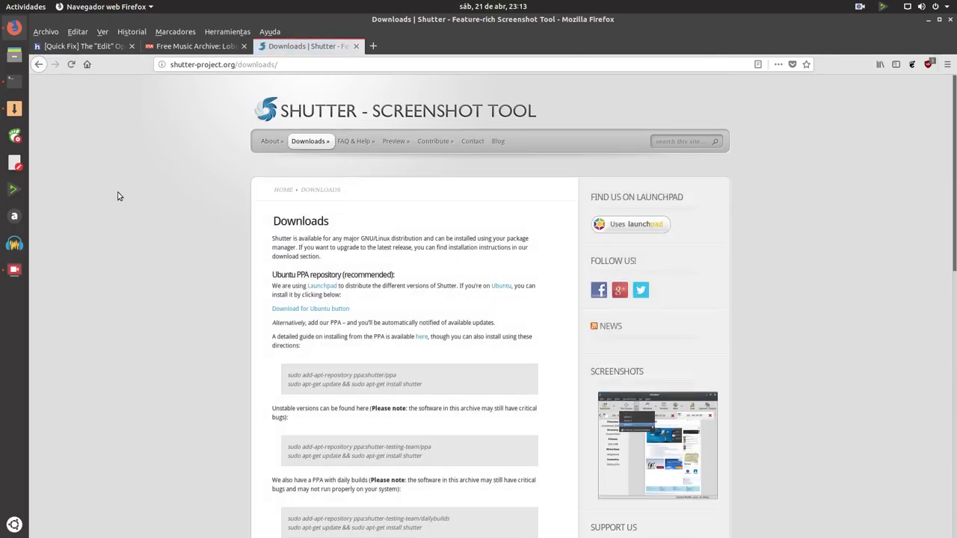
pyautogui.click(421, 338)
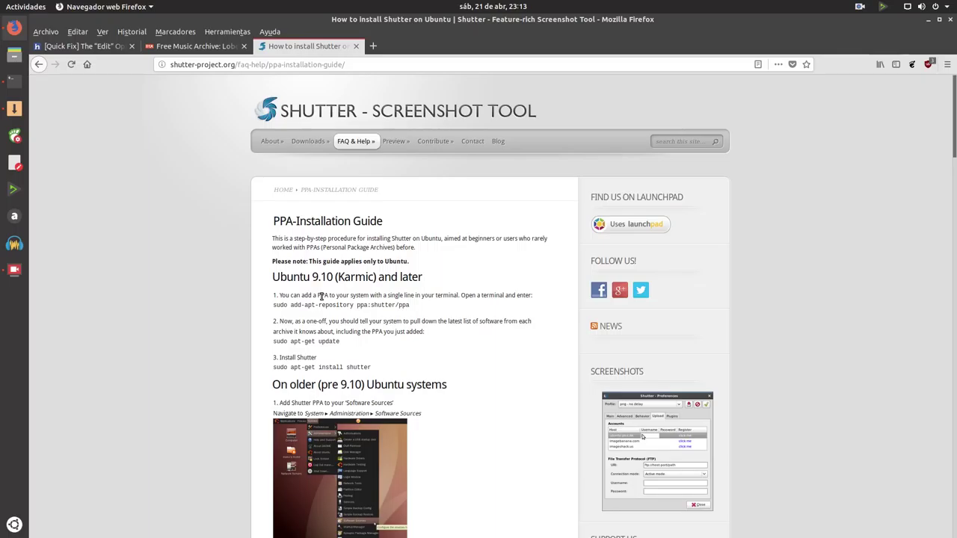
pyautogui.scroll(-5, 145, 239)
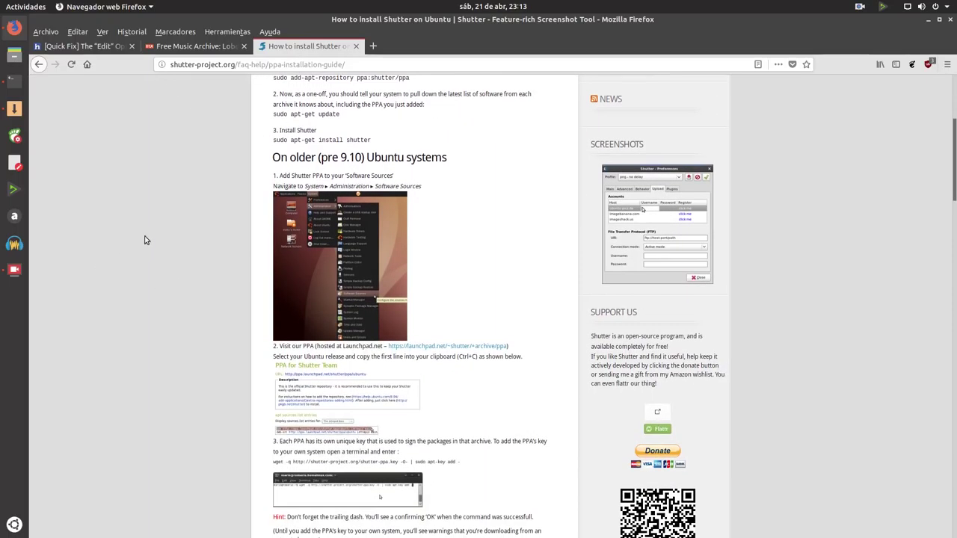
pyautogui.scroll(-7, 146, 239)
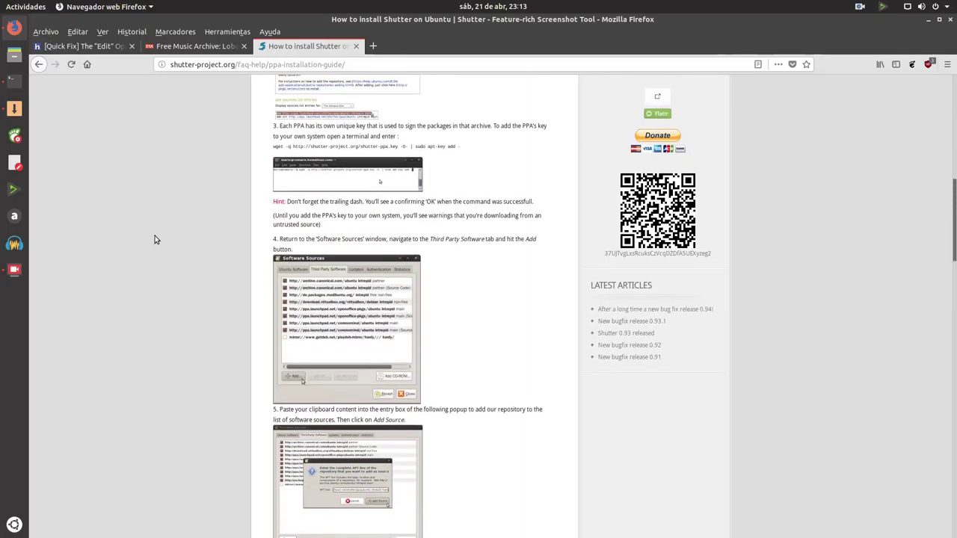
pyautogui.scroll(15, 154, 239)
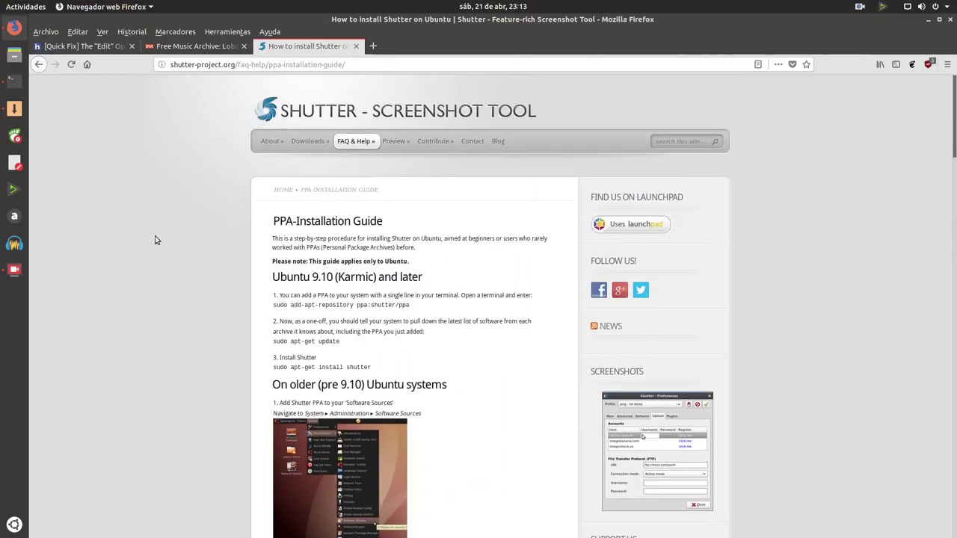
pyautogui.scroll(-3, 156, 241)
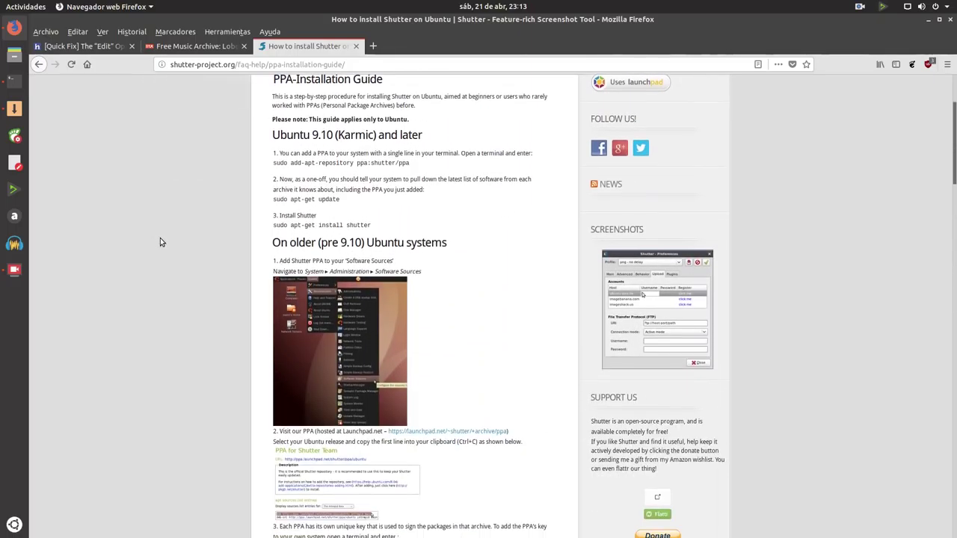
pyautogui.scroll(3, 160, 239)
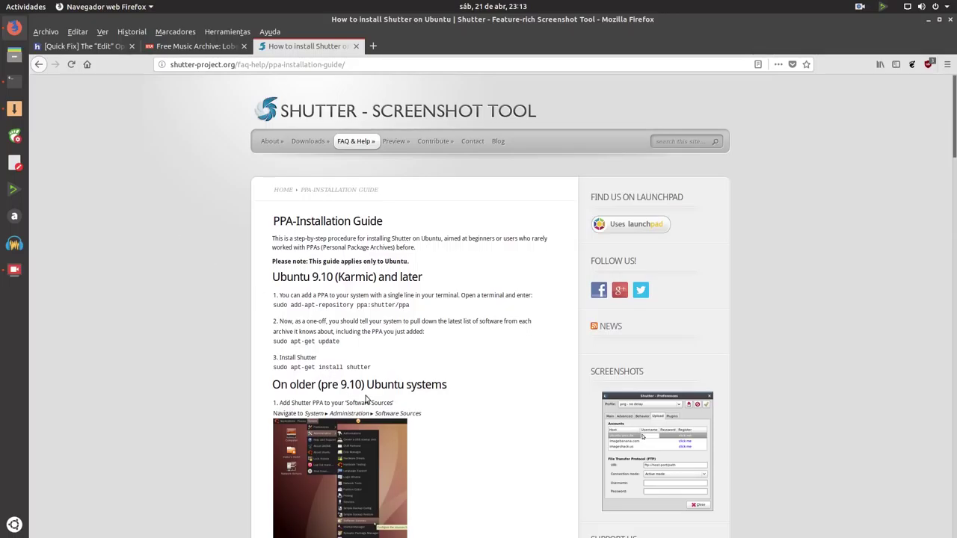
pyautogui.scroll(-8, 365, 343)
pyautogui.scroll(-20, 363, 340)
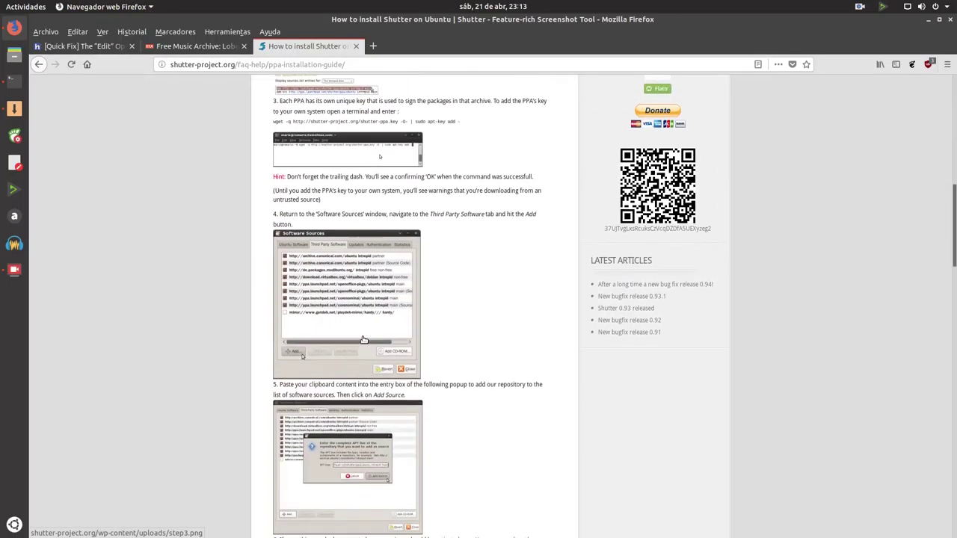
pyautogui.scroll(20, 362, 340)
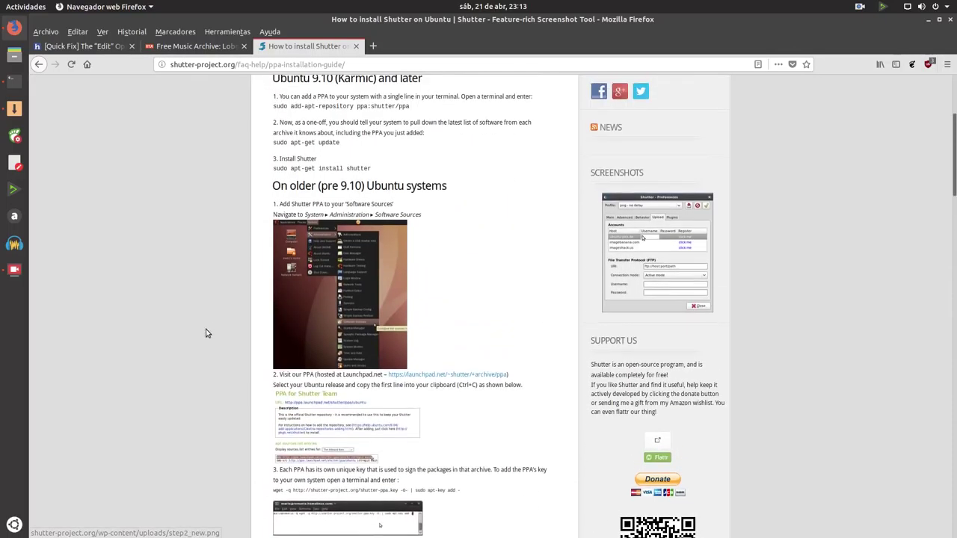
# - Open the Shutter Team PPA on Launchpad from the guide and examine the published shutter package versions
pyautogui.click(431, 374)
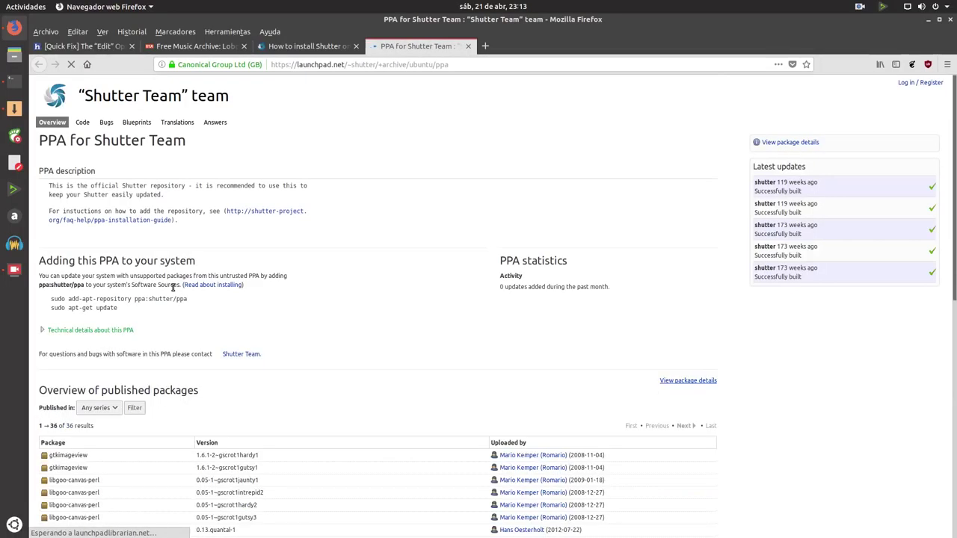
pyautogui.scroll(-9, 166, 290)
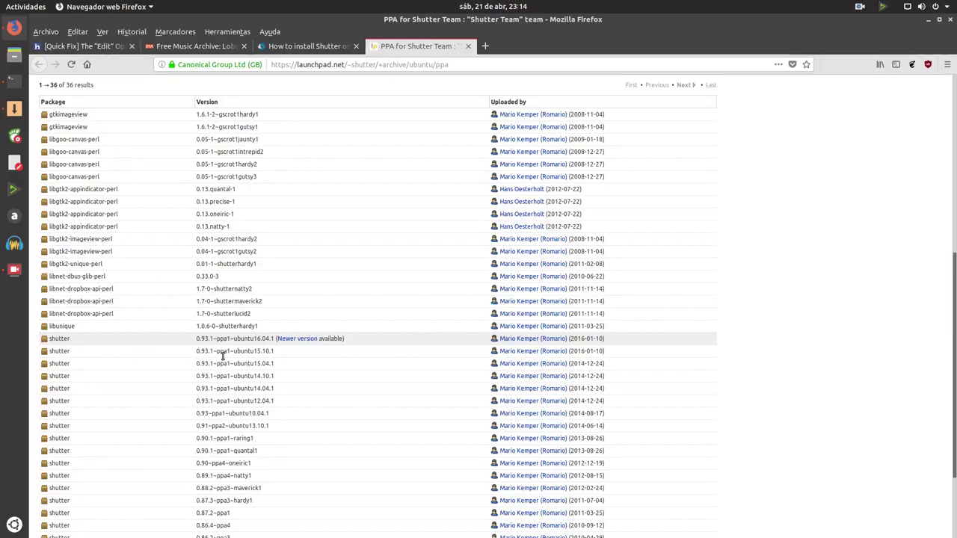
pyautogui.scroll(-3, 299, 372)
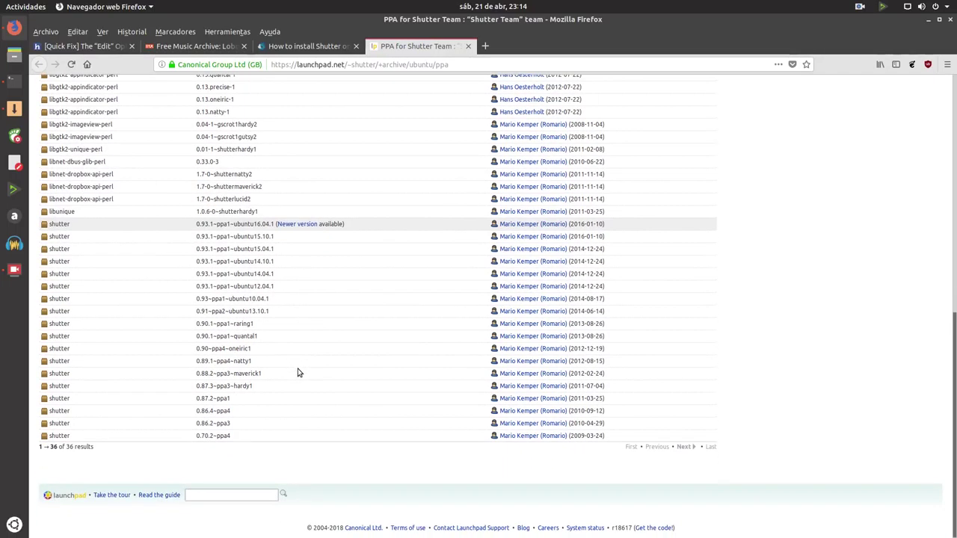
pyautogui.scroll(5, 297, 372)
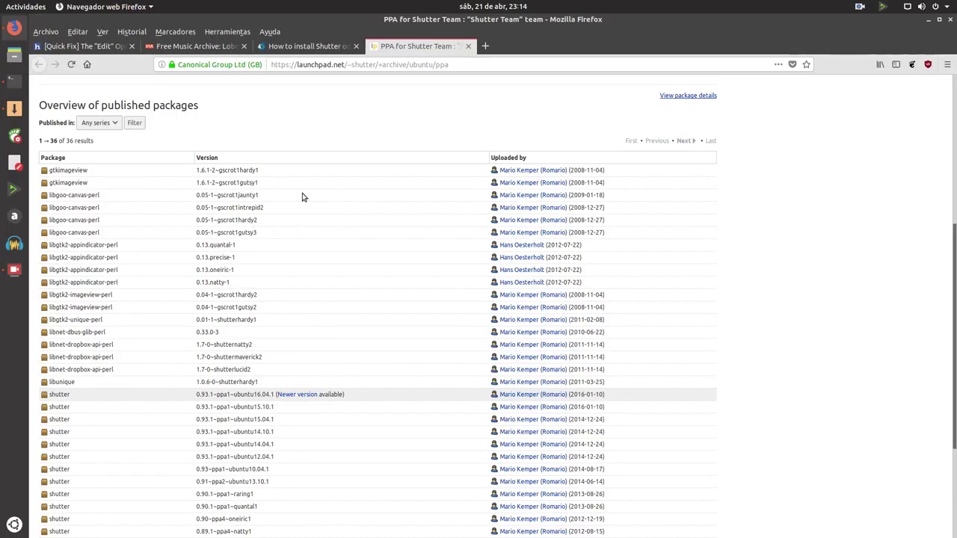
# - Close the Launchpad PPA page and look over the UbuntuHandbook article about Shutter's disabled Edit option in Ubuntu 18.04
pyautogui.click(468, 45)
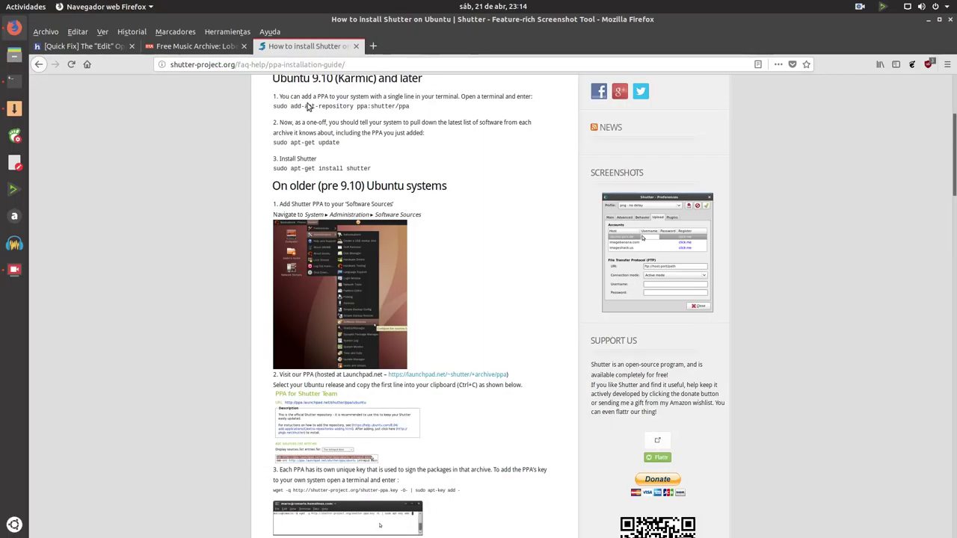
pyautogui.click(93, 48)
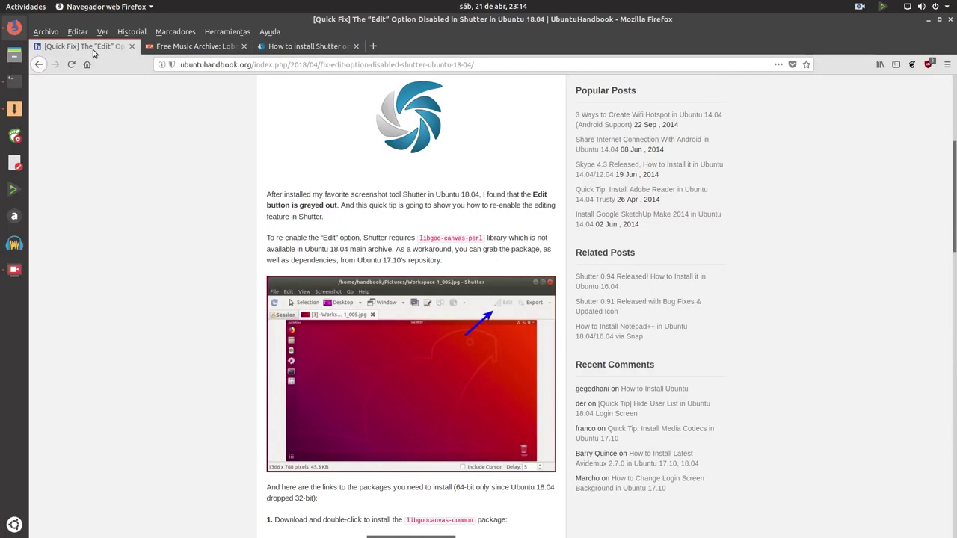
pyautogui.scroll(5, 205, 267)
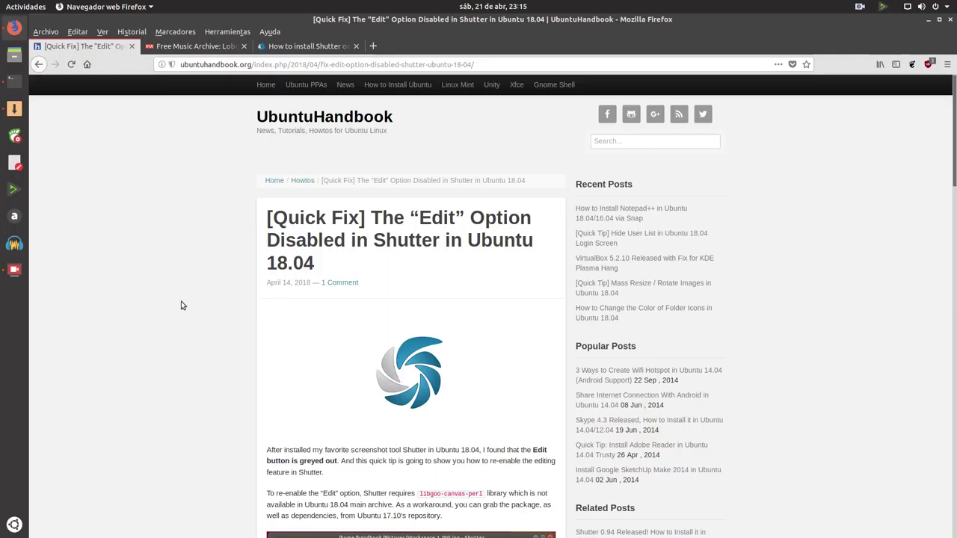
pyautogui.scroll(-3, 177, 293)
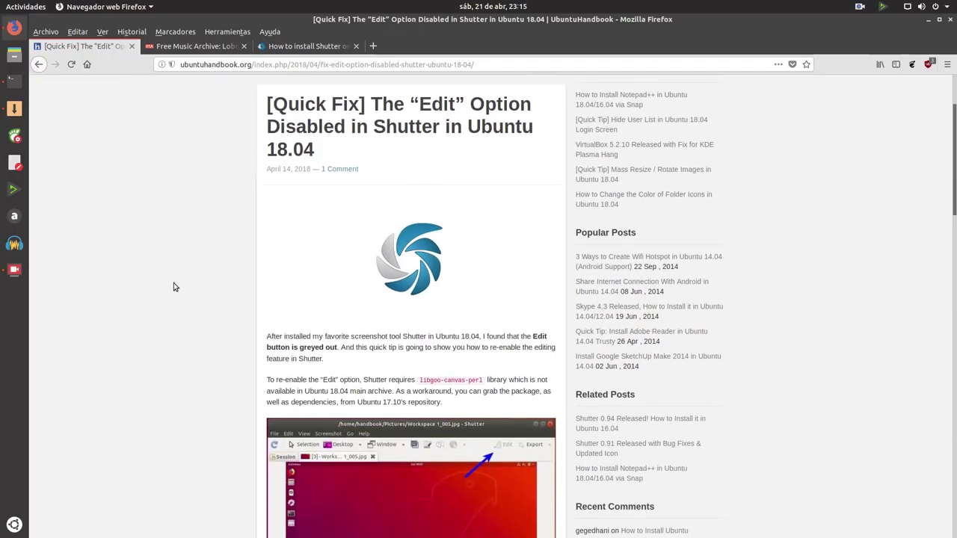
pyautogui.scroll(-2, 188, 302)
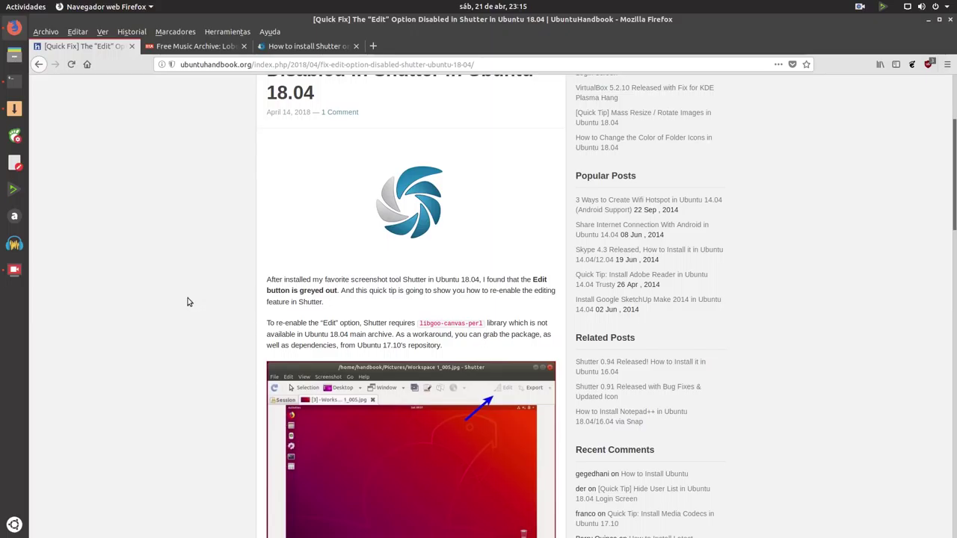
pyautogui.scroll(4, 188, 302)
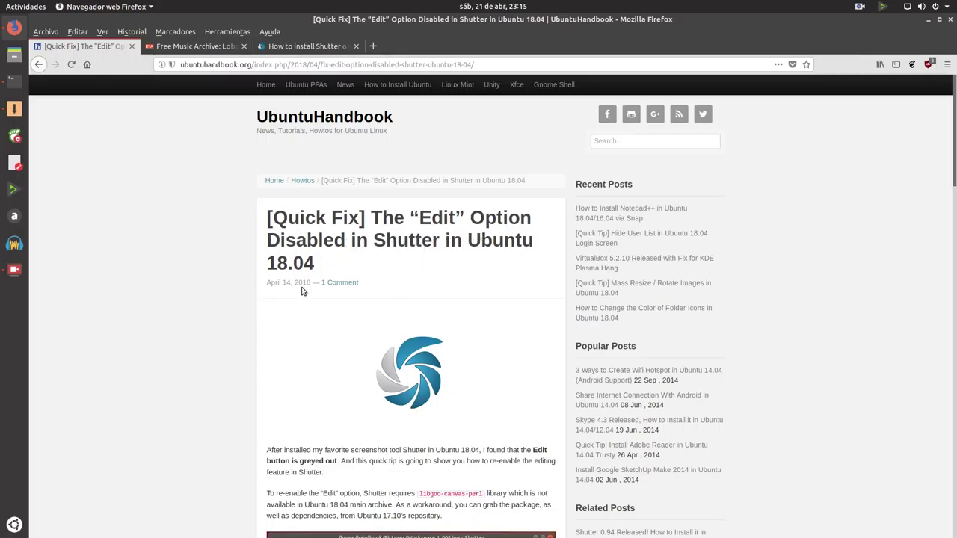
pyautogui.scroll(-5, 187, 244)
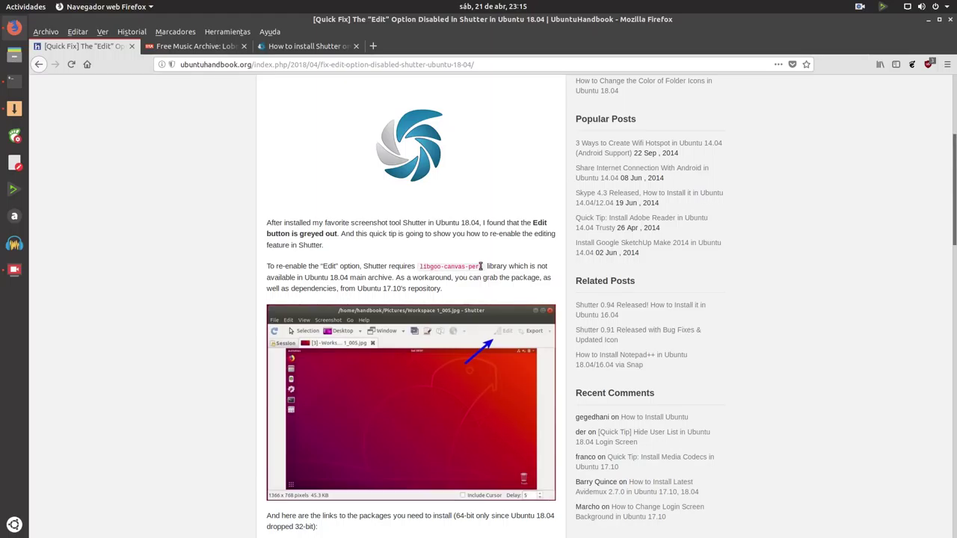
# - Read the article's libgoo-canvas-perl requirement and Ubuntu 17.10 repository workaround, highlighting both, and continue through the package links
pyautogui.moveTo(486, 266); pyautogui.dragTo(417, 267)
pyautogui.click(158, 282)
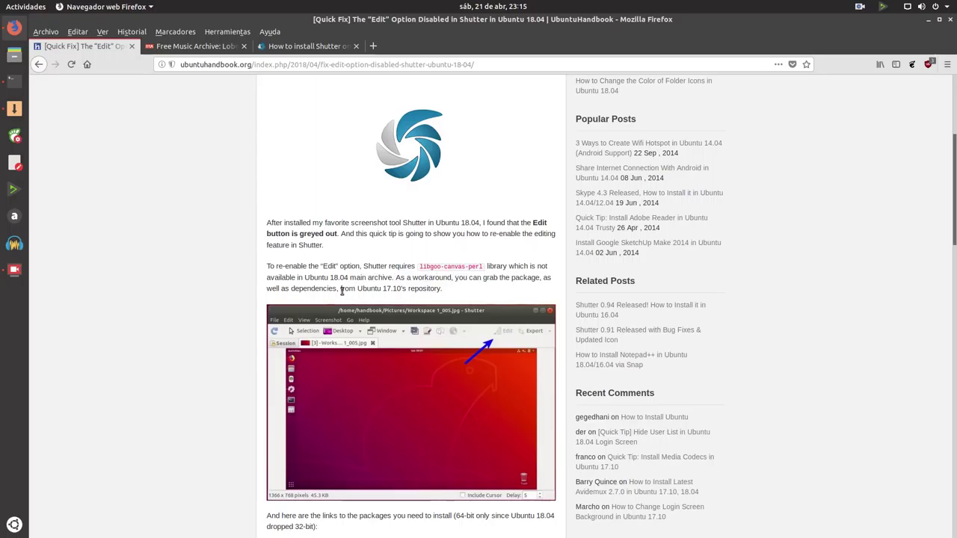
pyautogui.moveTo(340, 289); pyautogui.dragTo(448, 290)
pyautogui.click(202, 300)
pyautogui.scroll(-3, 120, 284)
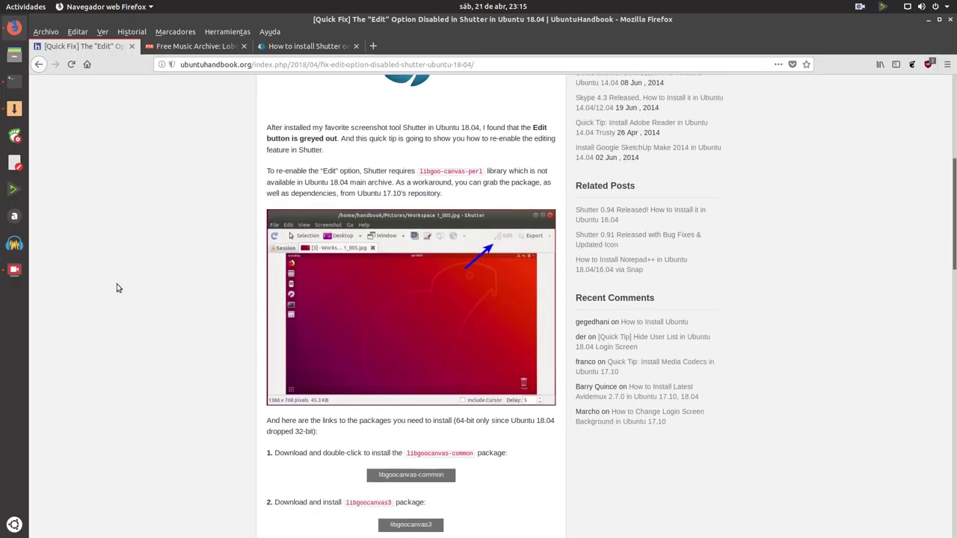
pyautogui.scroll(-5, 124, 273)
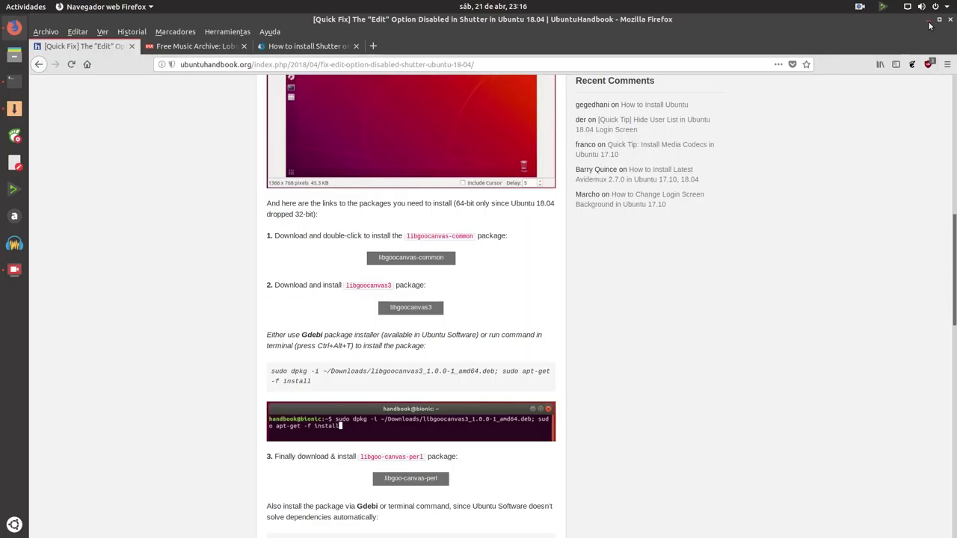
# - Switch to the Terminal, maximize it and try to run sudo apt install gdebi, entering the account password
pyautogui.hotkey('ctrl', 'q')
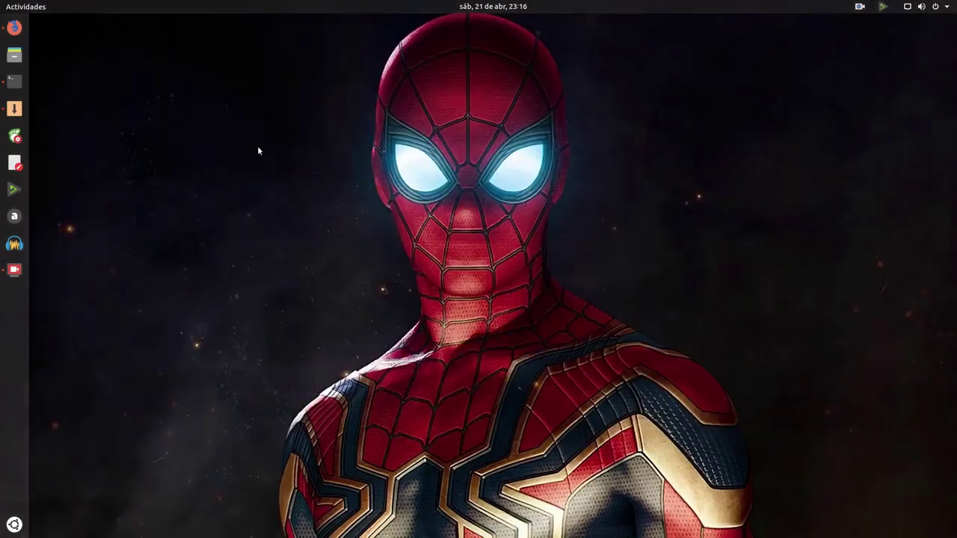
pyautogui.click(15, 81)
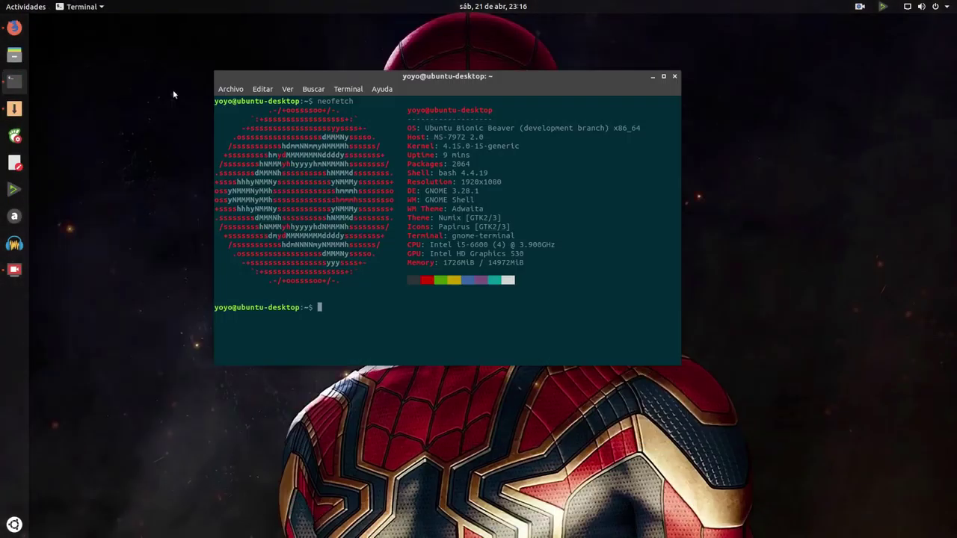
pyautogui.click(663, 76)
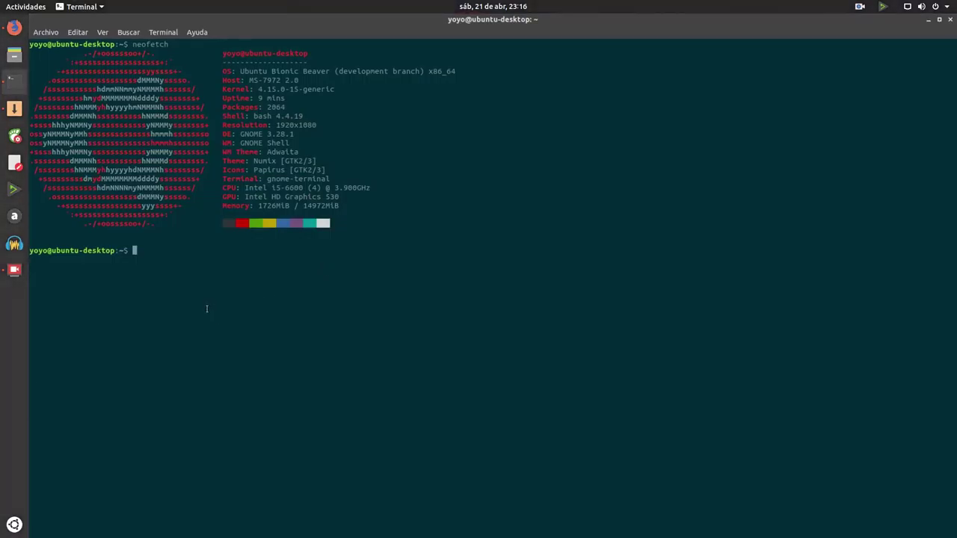
pyautogui.write('sudo apt install gdebi')
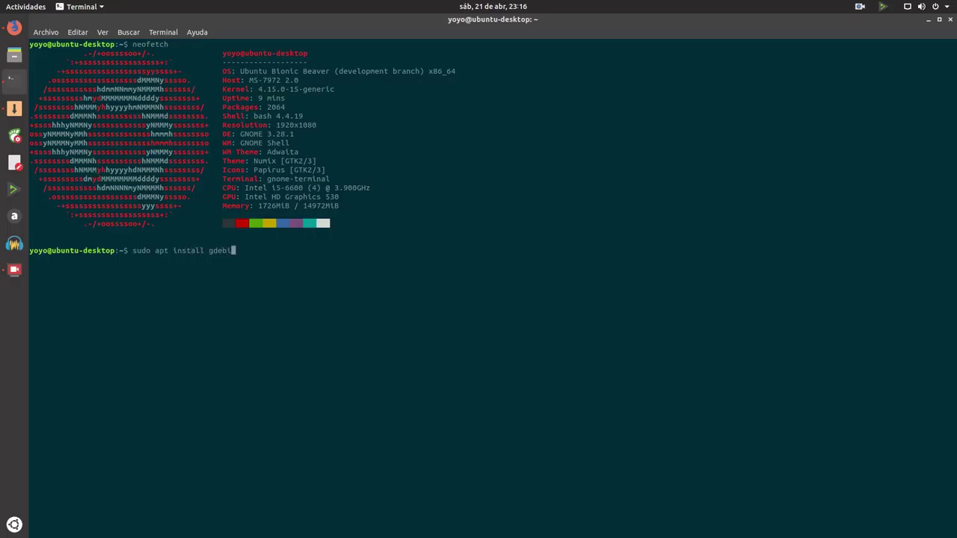
pyautogui.press('Return')
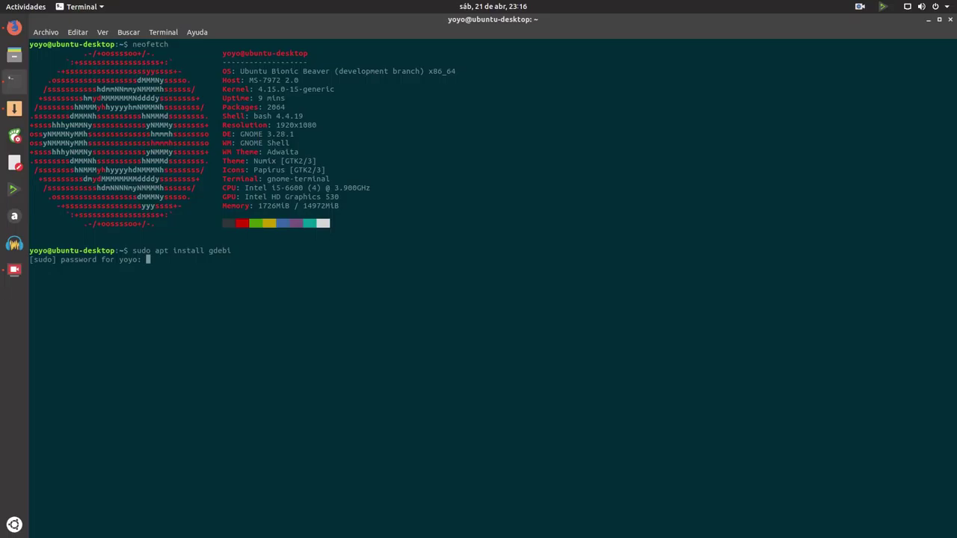
pyautogui.press('Return')
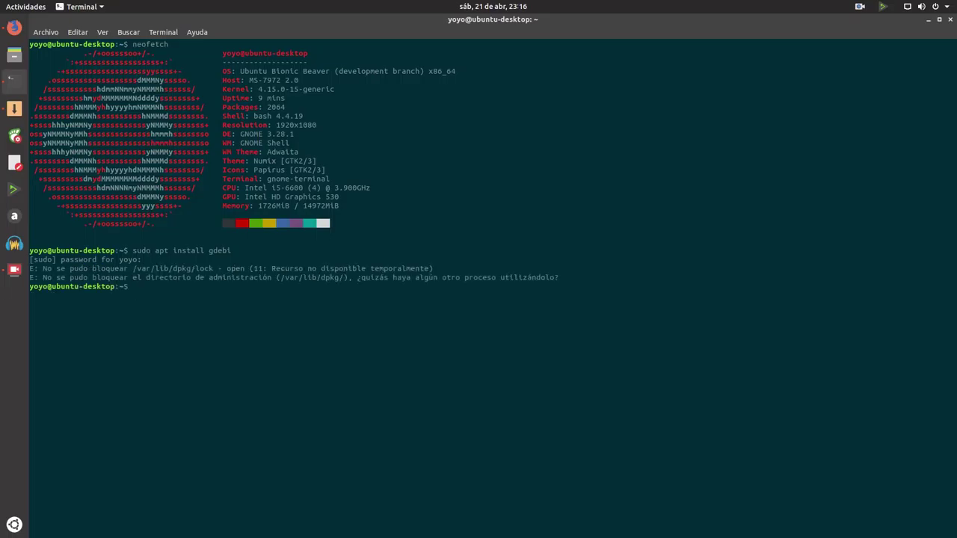
# - Close the Synaptic package manager, rerun sudo apt install gdebi in the terminal and close the terminal
pyautogui.click(14, 109)
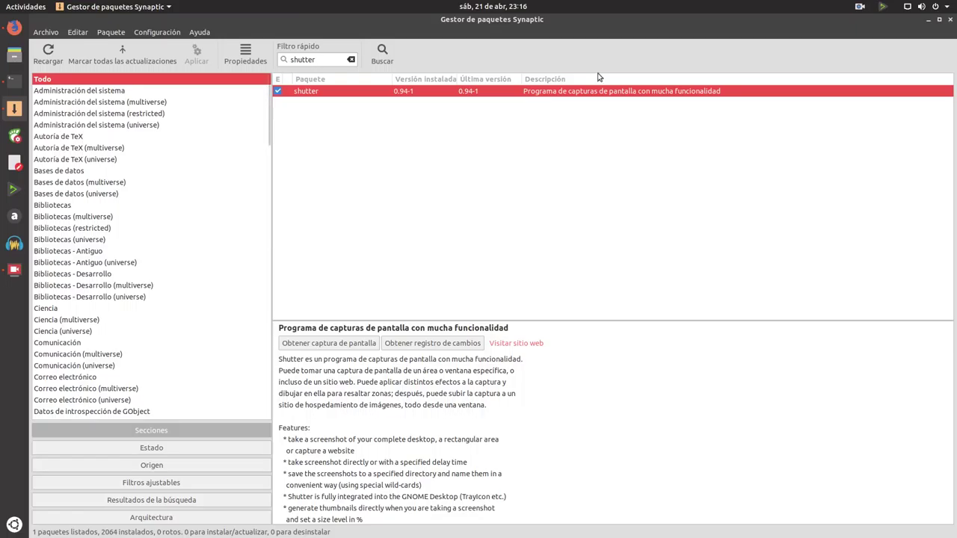
pyautogui.click(950, 19)
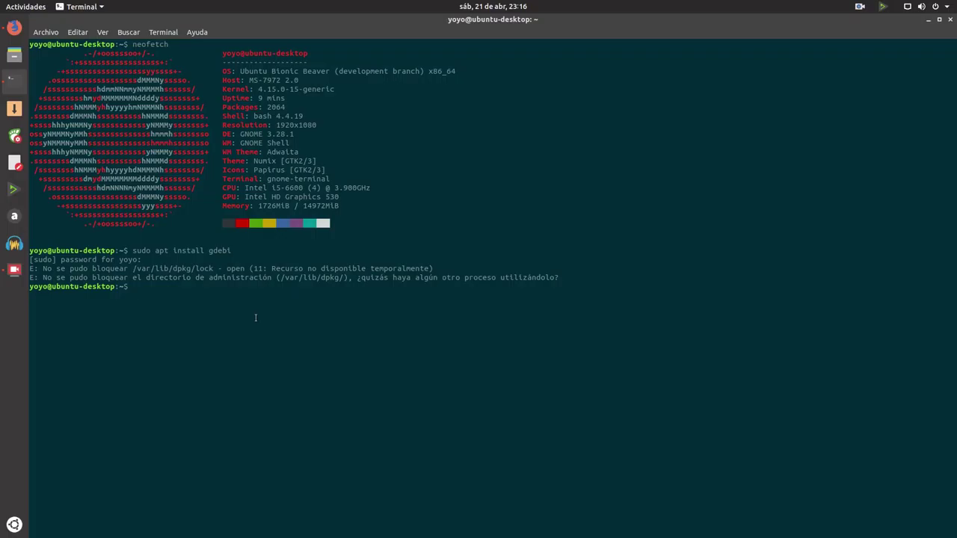
pyautogui.press('Up')
pyautogui.press('Return')
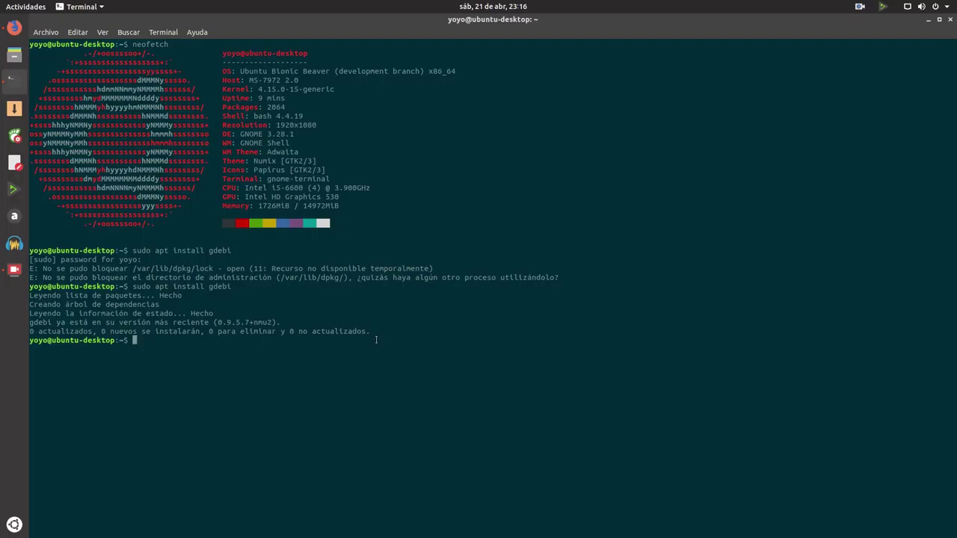
pyautogui.click(951, 21)
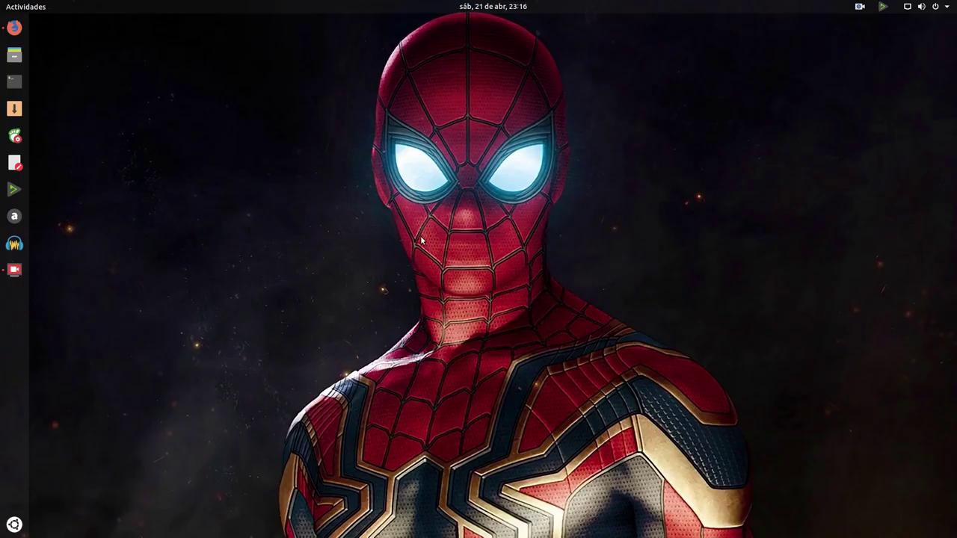
# - Return to the article in Firefox and review its install steps for libgoocanvas-common, libgoocanvas3 and libgoo-canvas-perl
pyautogui.scroll(10, 206, 236)
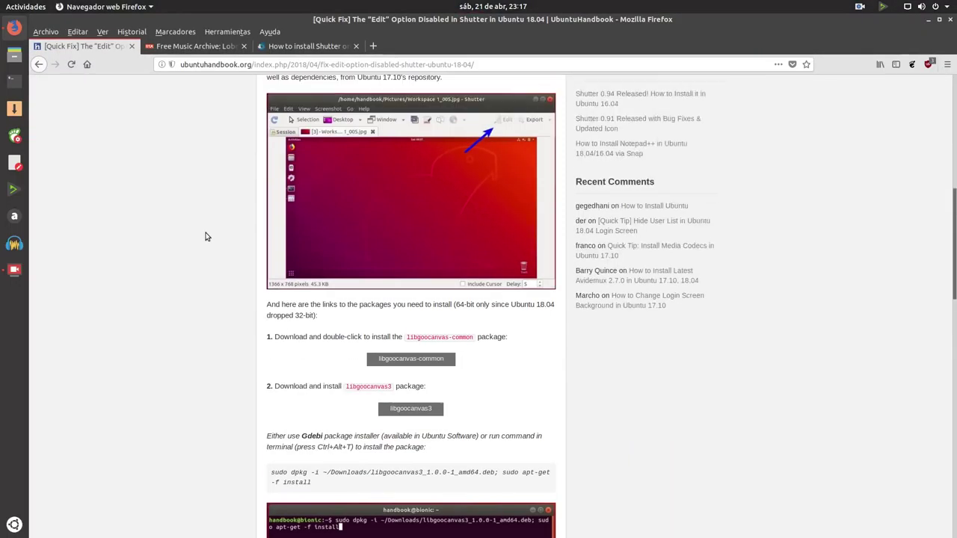
pyautogui.scroll(3, 208, 234)
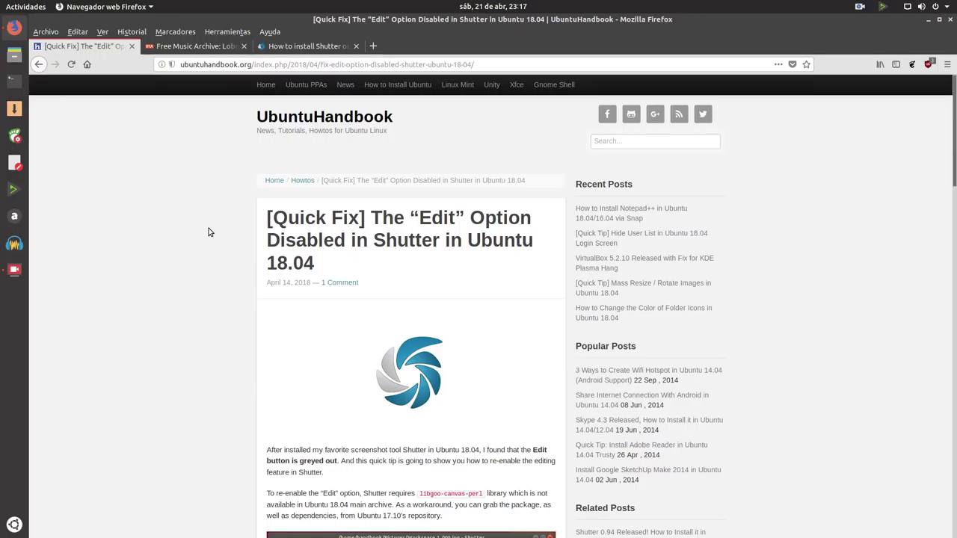
pyautogui.scroll(-10, 208, 237)
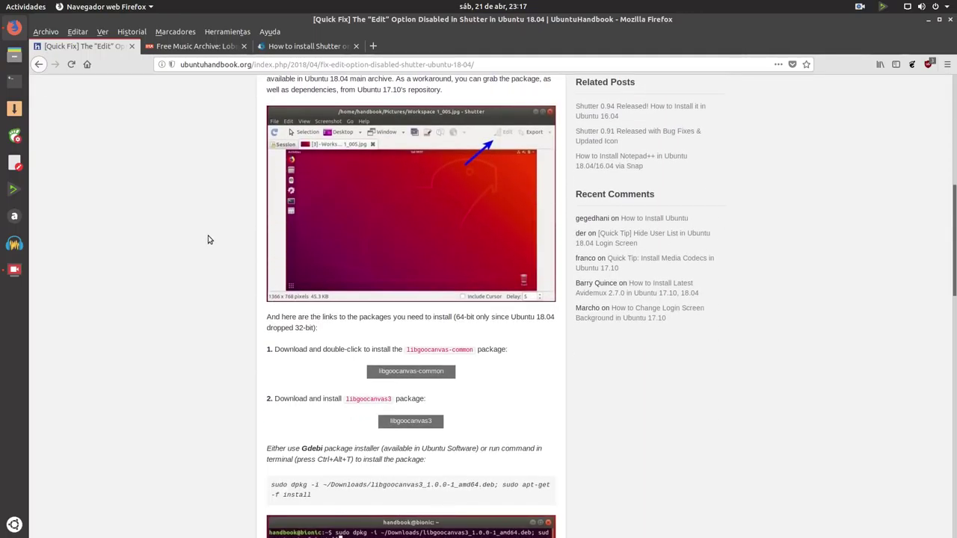
pyautogui.scroll(-3, 213, 340)
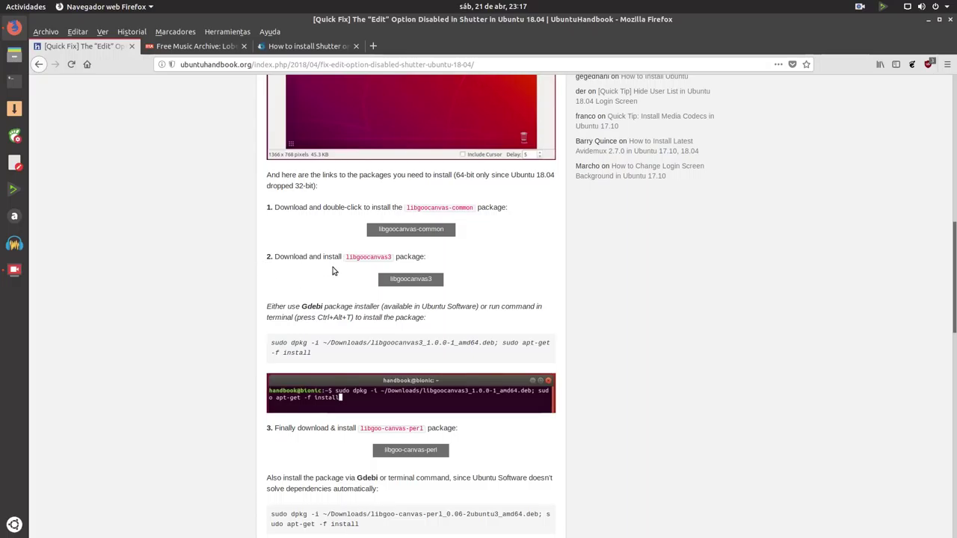
pyautogui.scroll(-3, 240, 283)
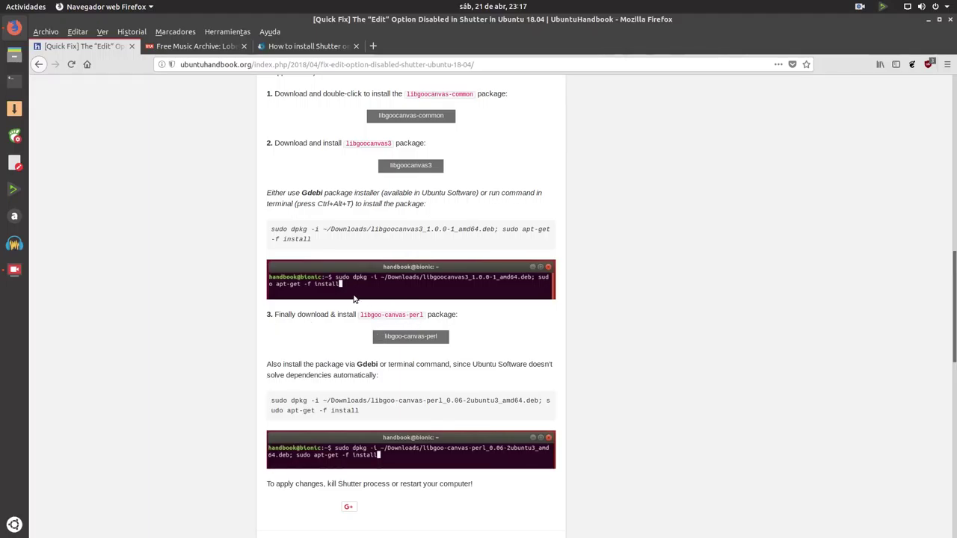
pyautogui.scroll(10, 356, 300)
pyautogui.scroll(-8, 207, 320)
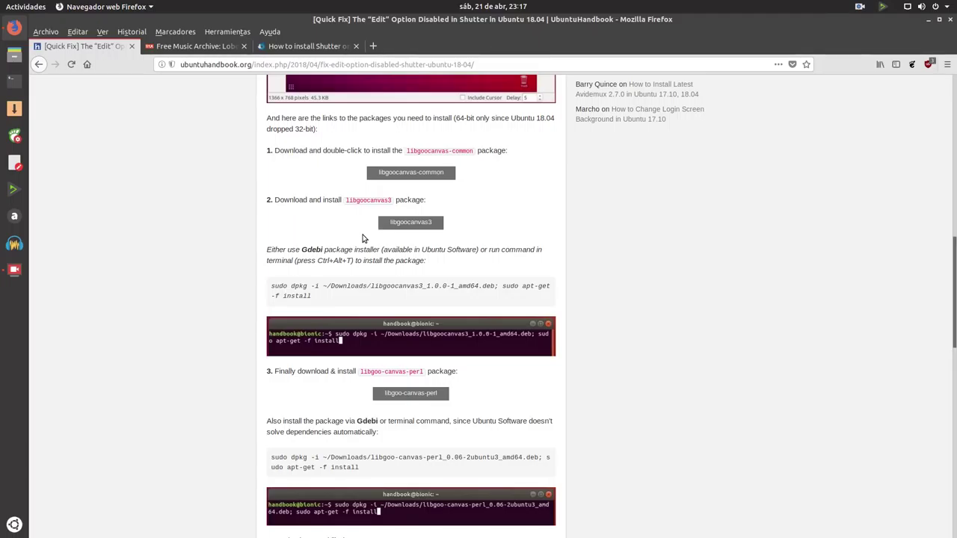
pyautogui.scroll(-5, 256, 250)
# - Highlight the article's sudo dpkg command for installing libgoo-canvas-perl_0.06-2ubuntu3_amd64.deb, then clear the selection
pyautogui.moveTo(365, 271); pyautogui.dragTo(271, 263)
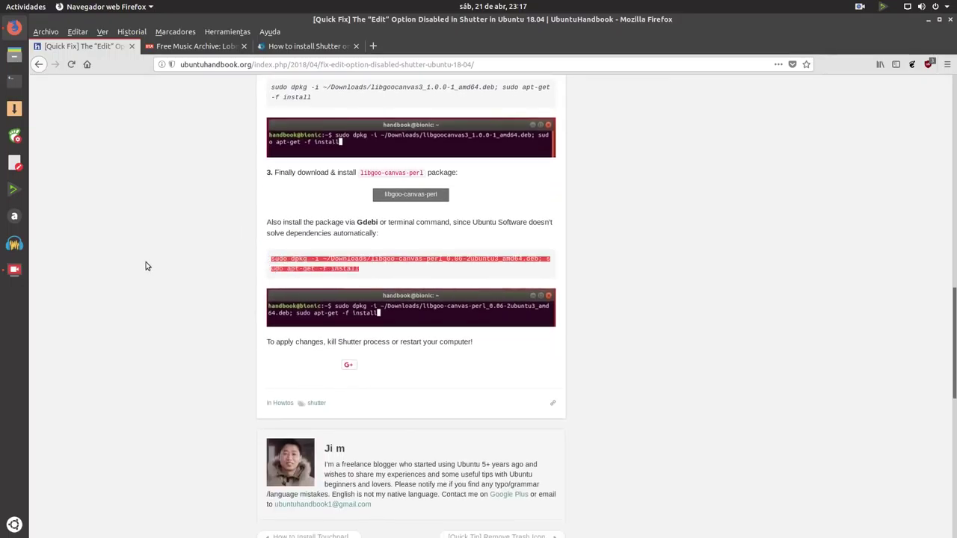
pyautogui.click(121, 269)
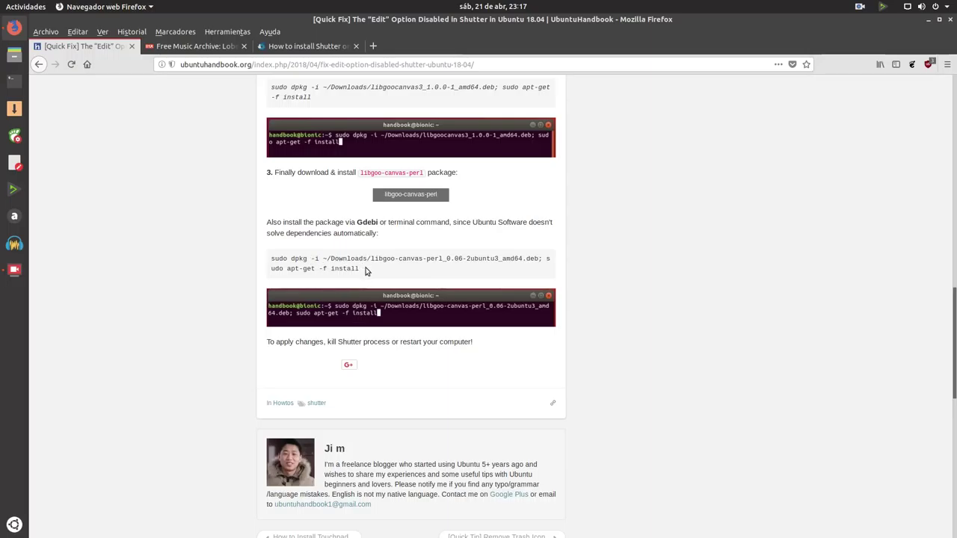
pyautogui.moveTo(367, 271); pyautogui.dragTo(267, 257)
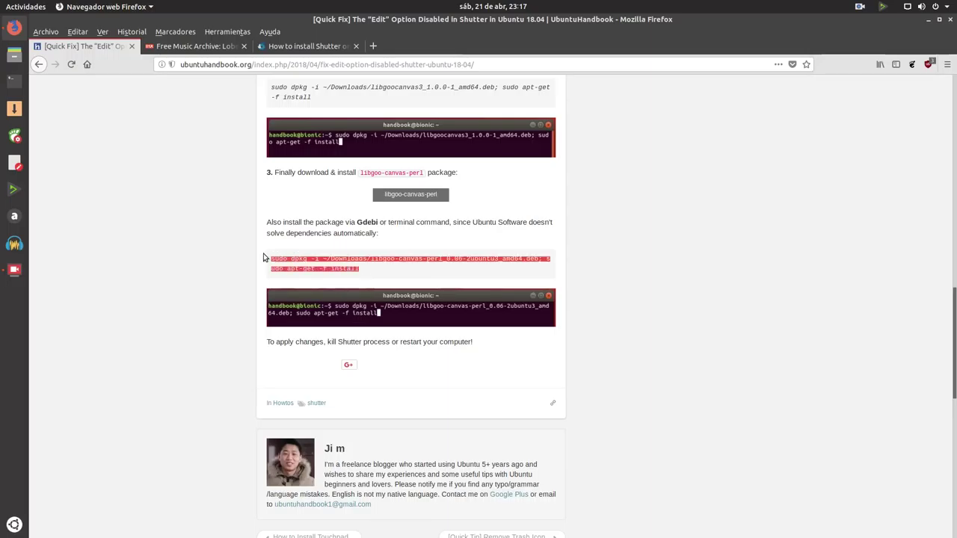
pyautogui.click(109, 252)
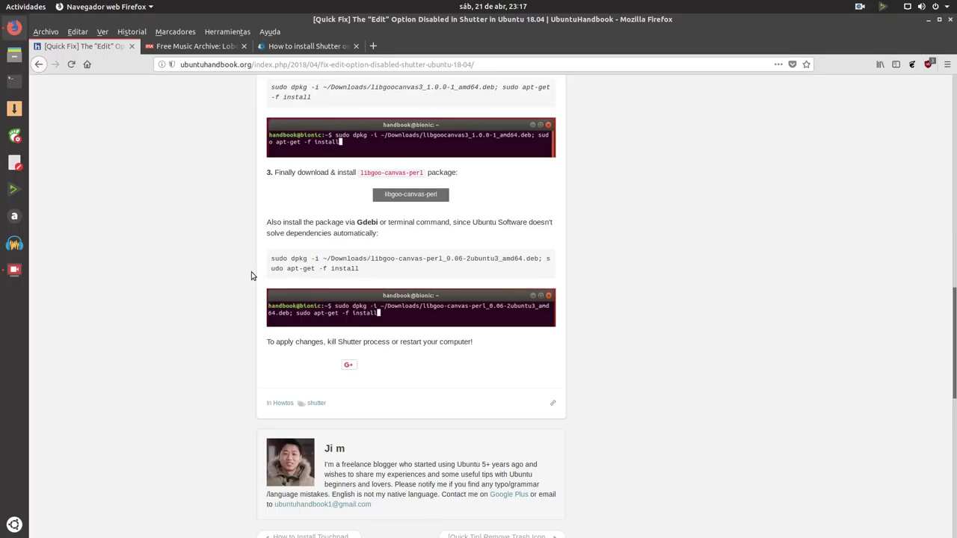
# - Check the download prompts for the libgoocanvas-common and libgoocanvas3 packages, cancel both, and view the libgoo-canvas-perl instructions
pyautogui.scroll(5, 252, 274)
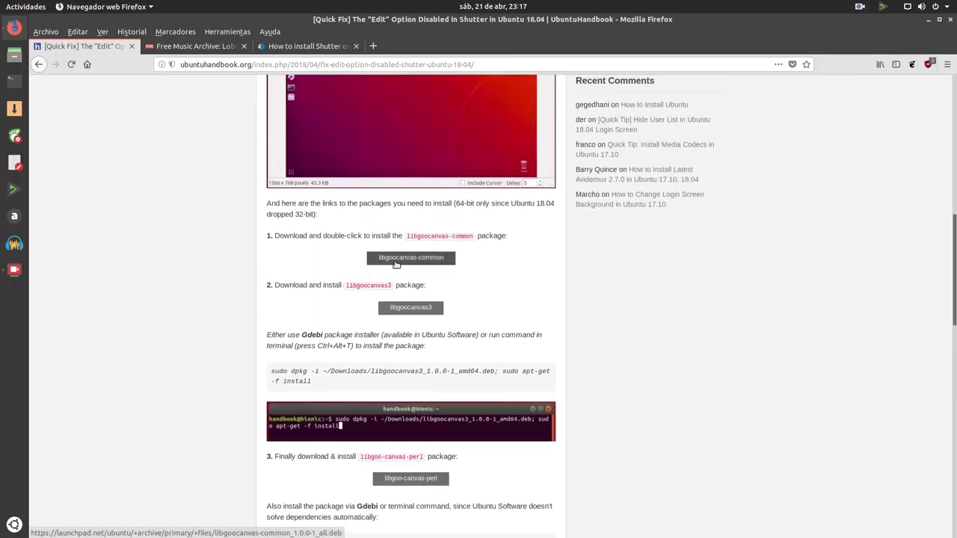
pyautogui.click(396, 259)
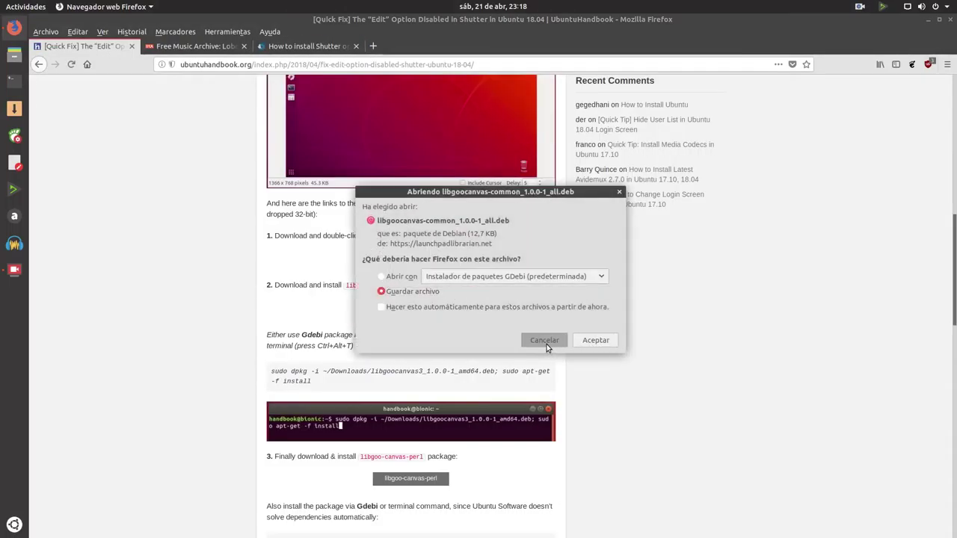
pyautogui.click(547, 344)
pyautogui.click(394, 313)
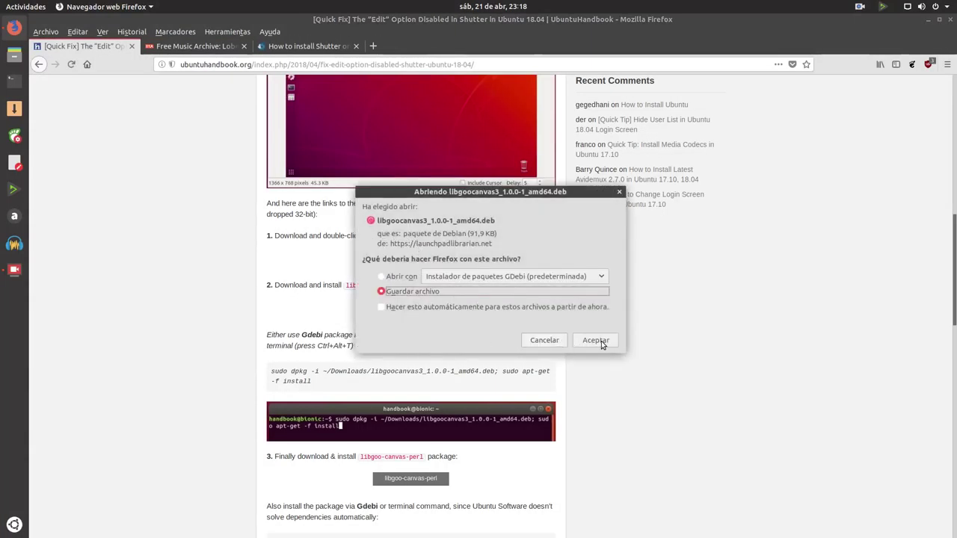
pyautogui.click(549, 345)
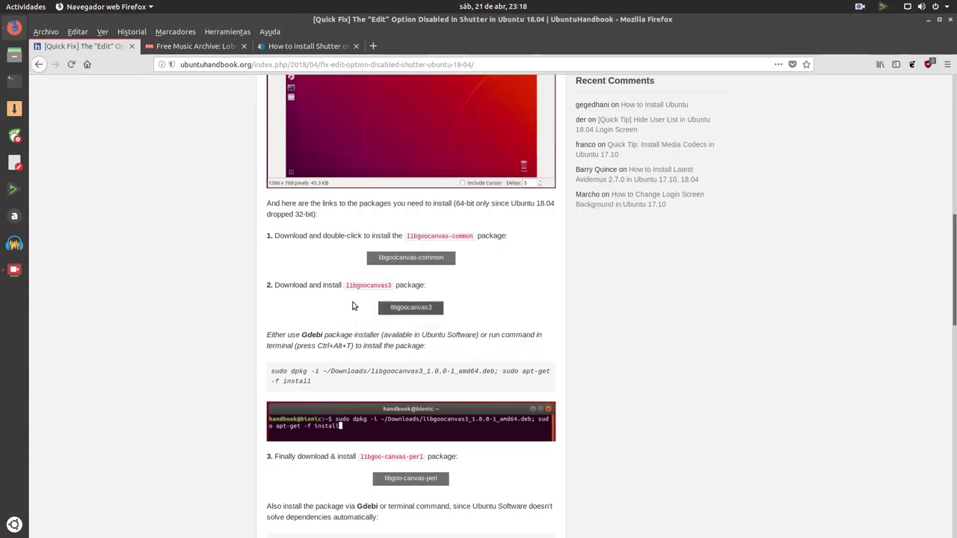
pyautogui.scroll(-3, 235, 299)
pyautogui.scroll(-2, 207, 290)
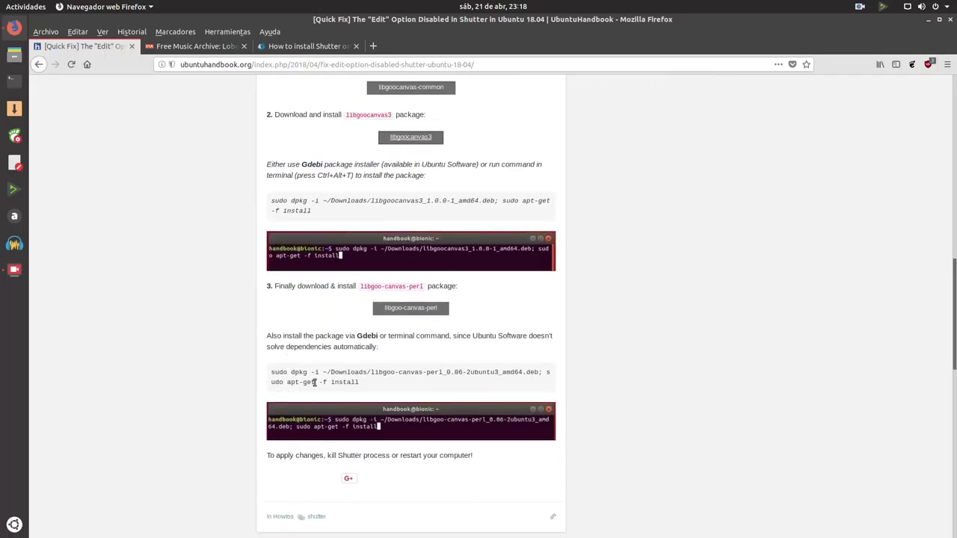
# - Check the download prompt for the libgoo-canvas-perl package, cancel it, and return to the article's list of package links
pyautogui.click(411, 307)
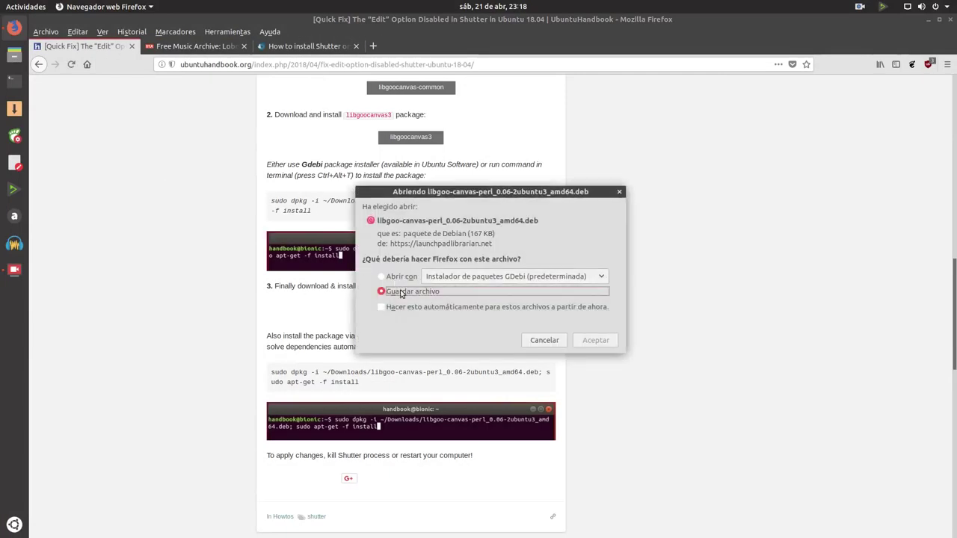
pyautogui.click(545, 343)
pyautogui.scroll(3, 148, 306)
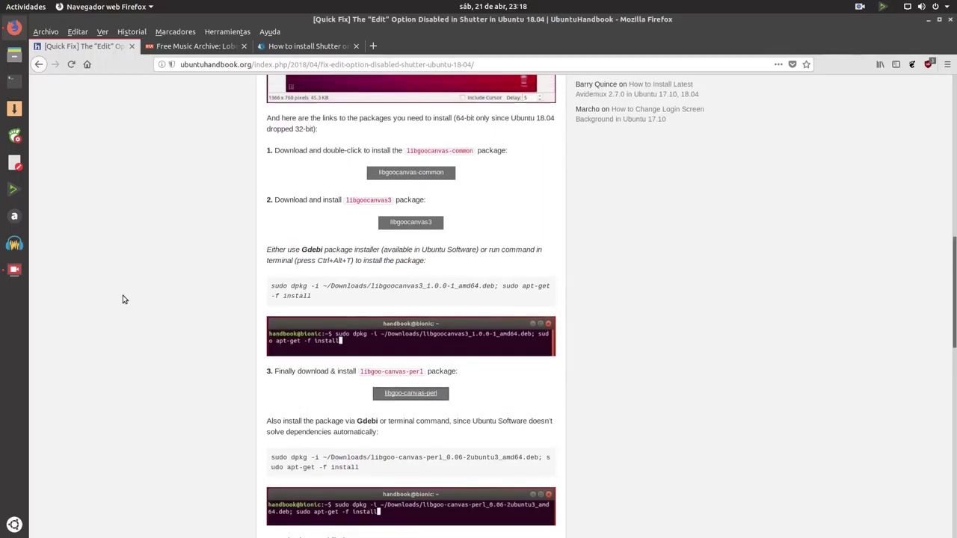
# - Open the Descargas folder in the Files app and place its window below the article's libgoocanvas-common and libgoocanvas3 links
pyautogui.click(13, 54)
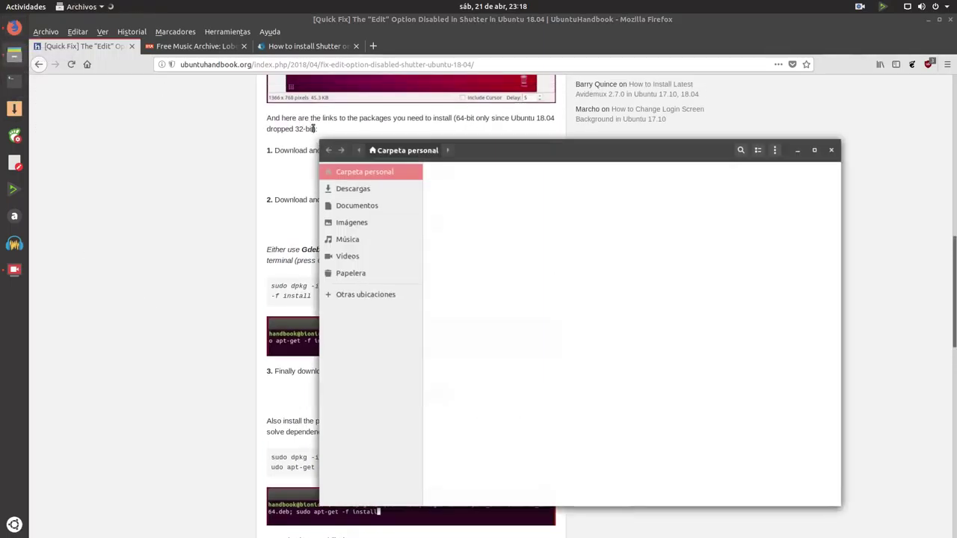
pyautogui.doubleClick(453, 191)
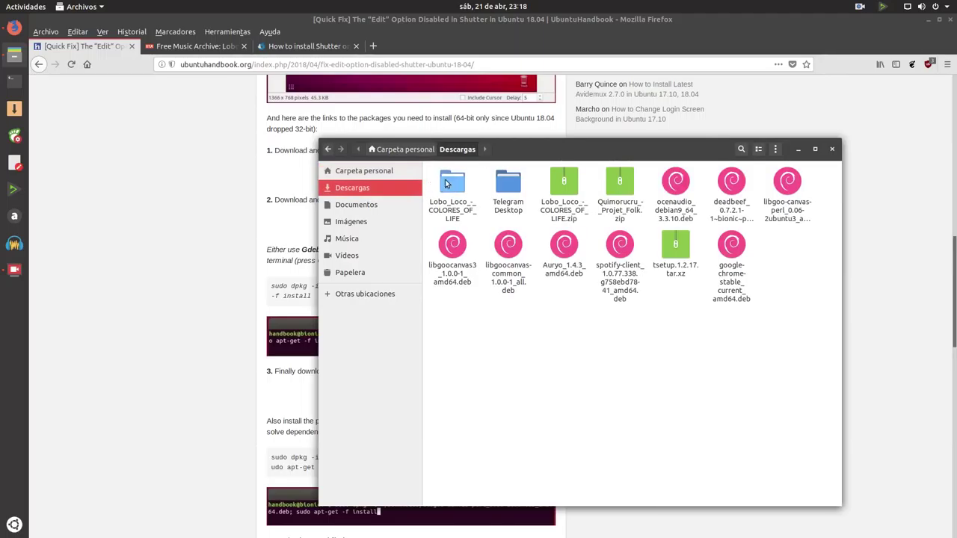
pyautogui.moveTo(632, 145); pyautogui.dragTo(548, 169)
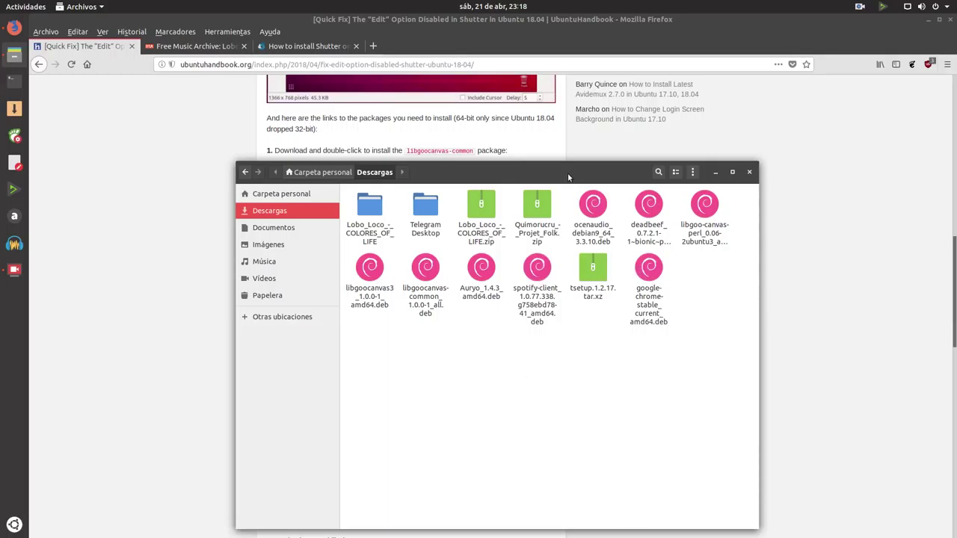
pyautogui.moveTo(568, 177); pyautogui.dragTo(581, 273)
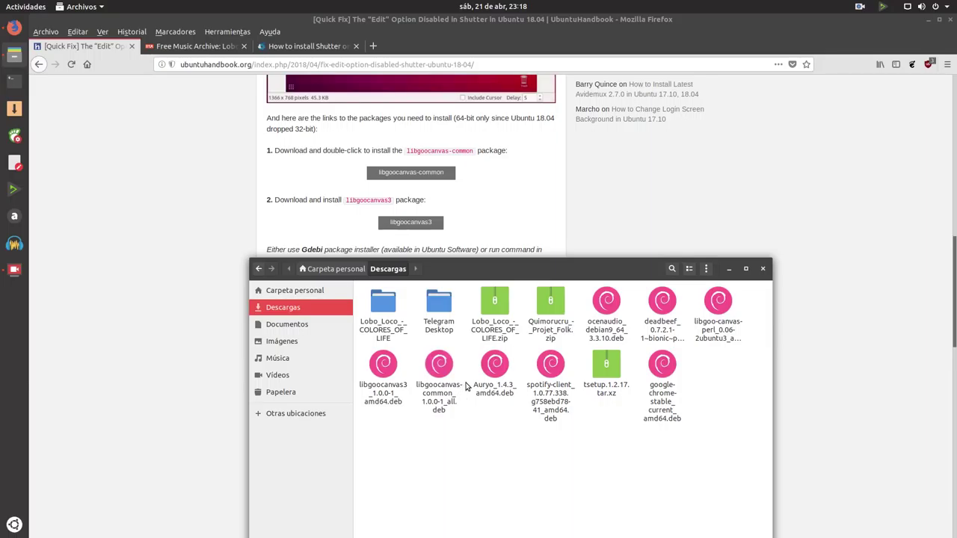
# - Open libgoocanvas-common_1.0.0-1_all.deb with the GDebi package installer, inspect its installation status, and close the installer
pyautogui.click(441, 374)
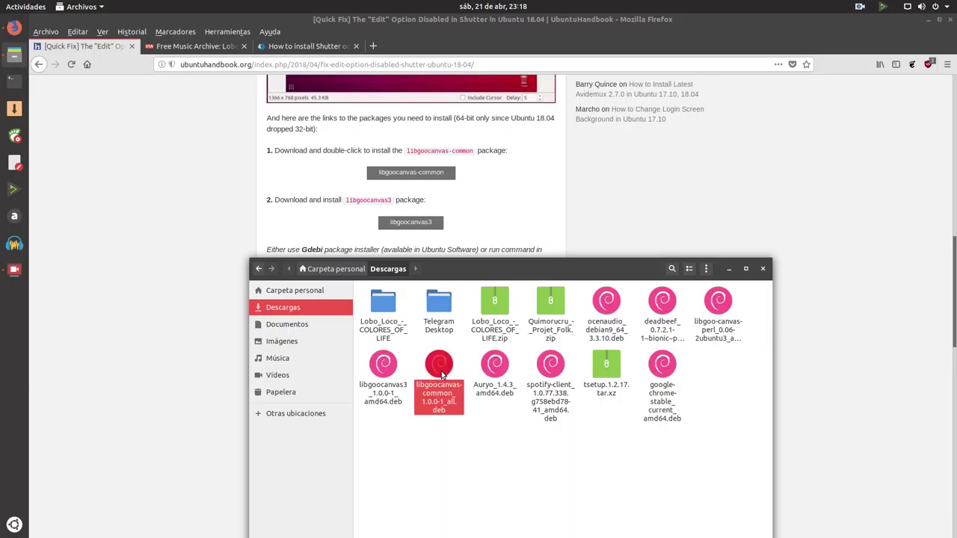
pyautogui.rightClick(441, 373)
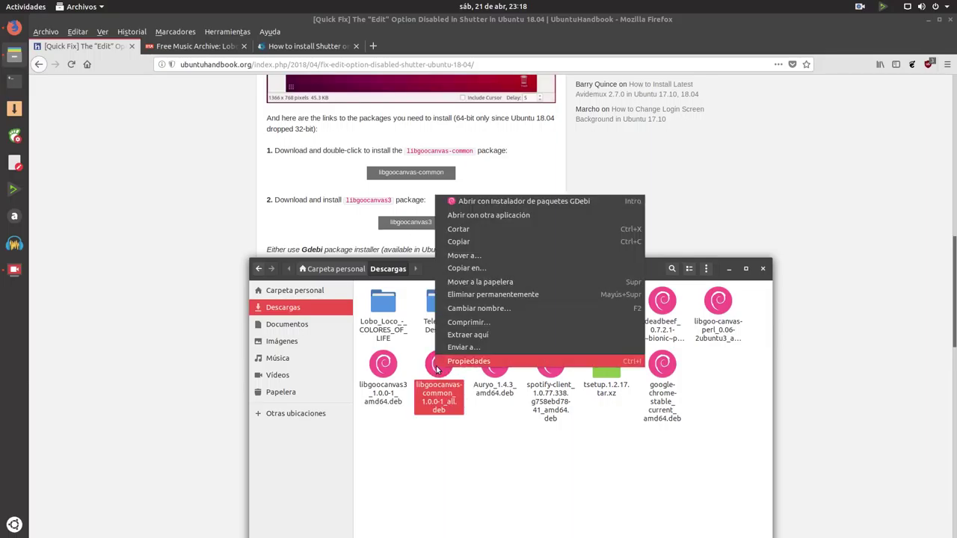
pyautogui.click(499, 202)
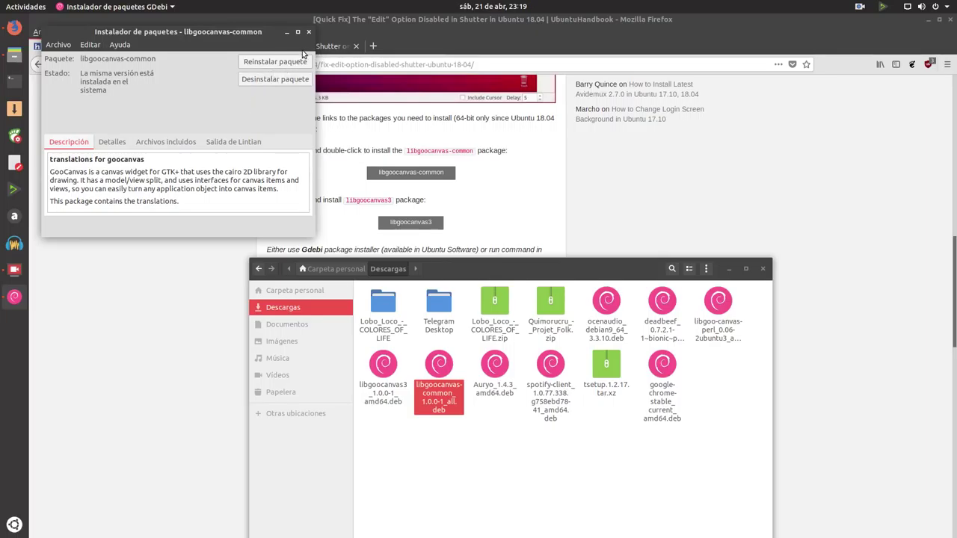
pyautogui.moveTo(245, 40); pyautogui.dragTo(289, 194)
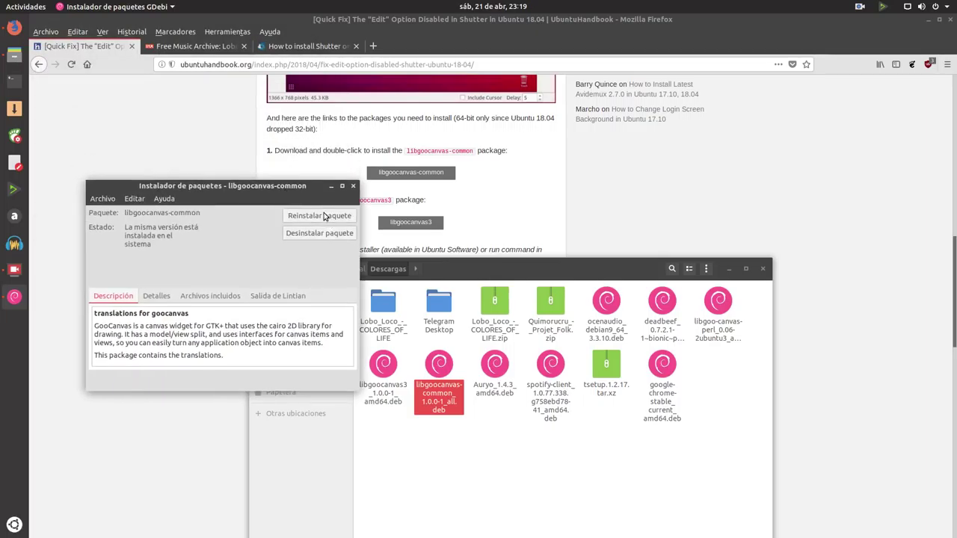
pyautogui.click(353, 187)
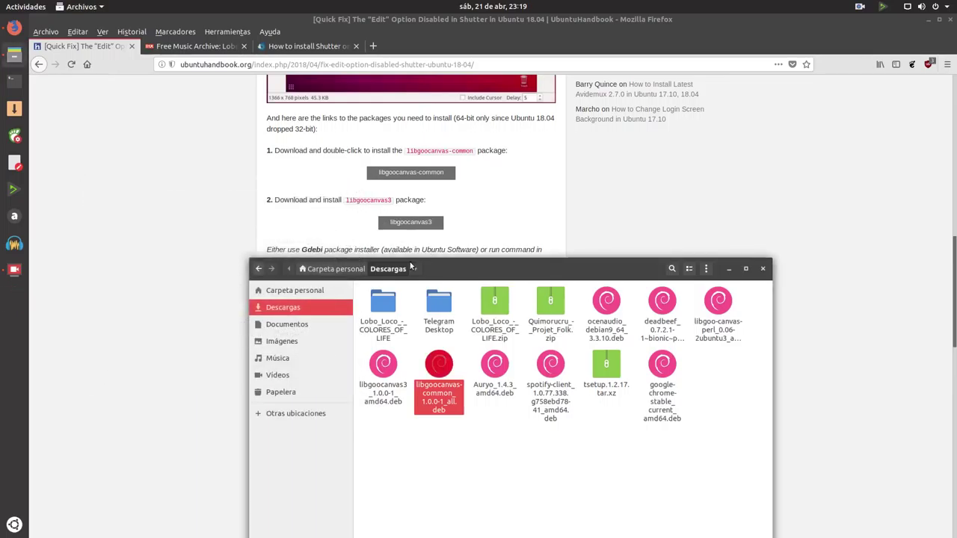
# - Open libgoocanvas3_1.0.0-1_amd64.deb with the GDebi package installer, inspect its installation status, and close the installer
pyautogui.moveTo(475, 267); pyautogui.dragTo(499, 220)
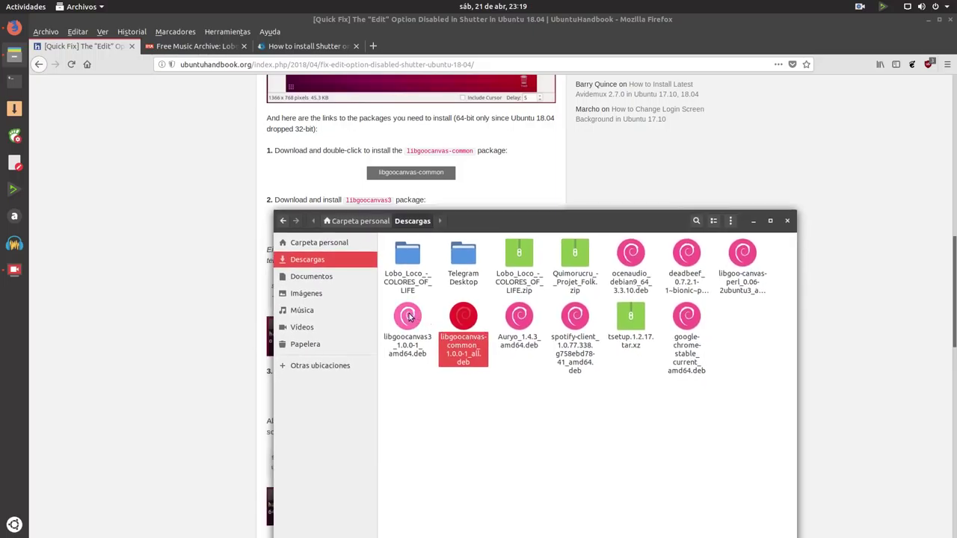
pyautogui.click(410, 315)
pyautogui.rightClick(410, 315)
pyautogui.click(448, 322)
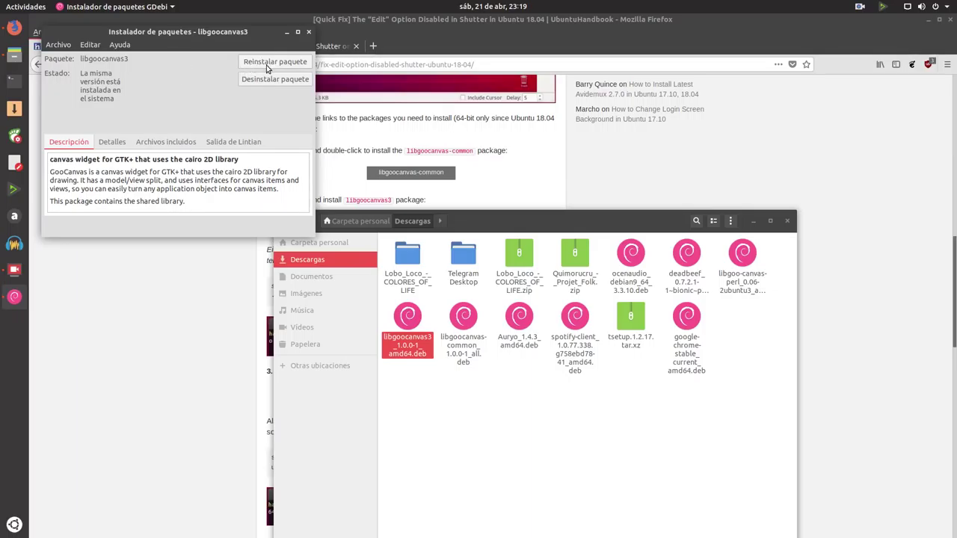
pyautogui.click(308, 31)
# - Review the article's libgoo-canvas-perl step, then inspect libgoo-canvas-perl_0.06-2ubuntu3_amd64.deb from Descargas in GDebi and close the installer
pyautogui.click(137, 275)
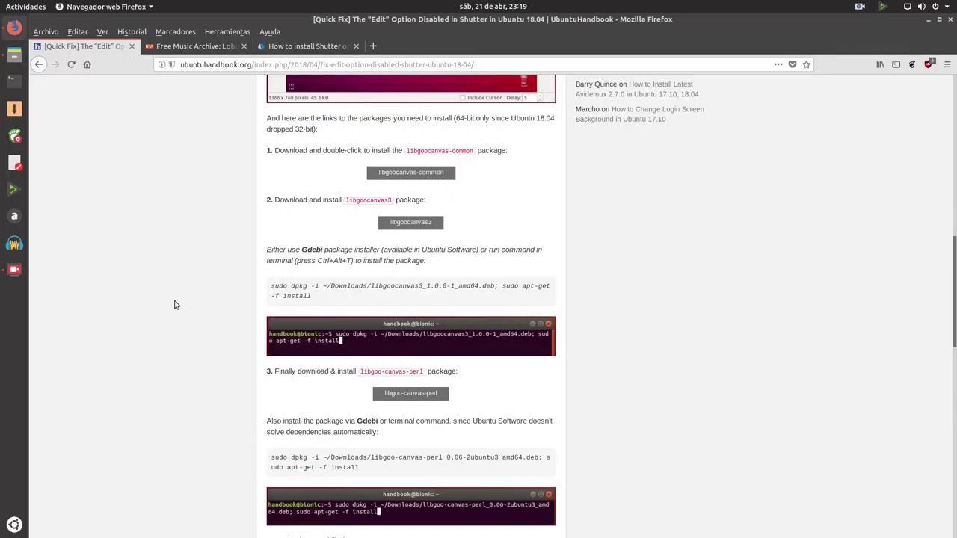
pyautogui.scroll(-3, 179, 301)
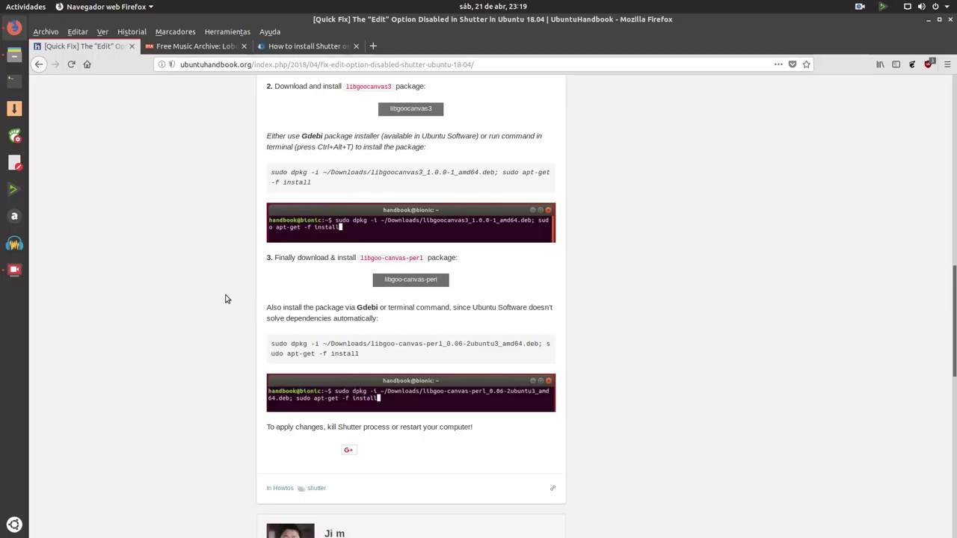
pyautogui.click(13, 54)
pyautogui.click(470, 332)
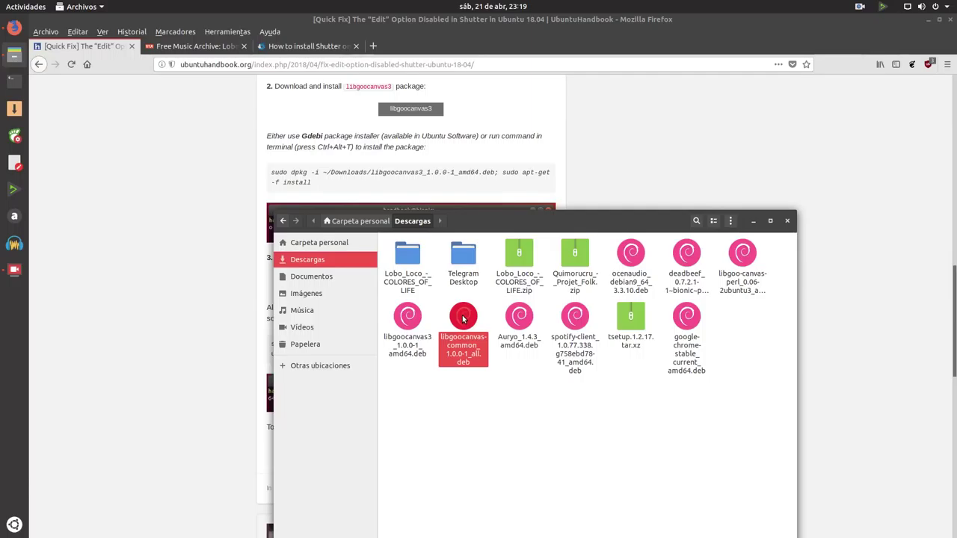
pyautogui.click(737, 259)
pyautogui.rightClick(741, 256)
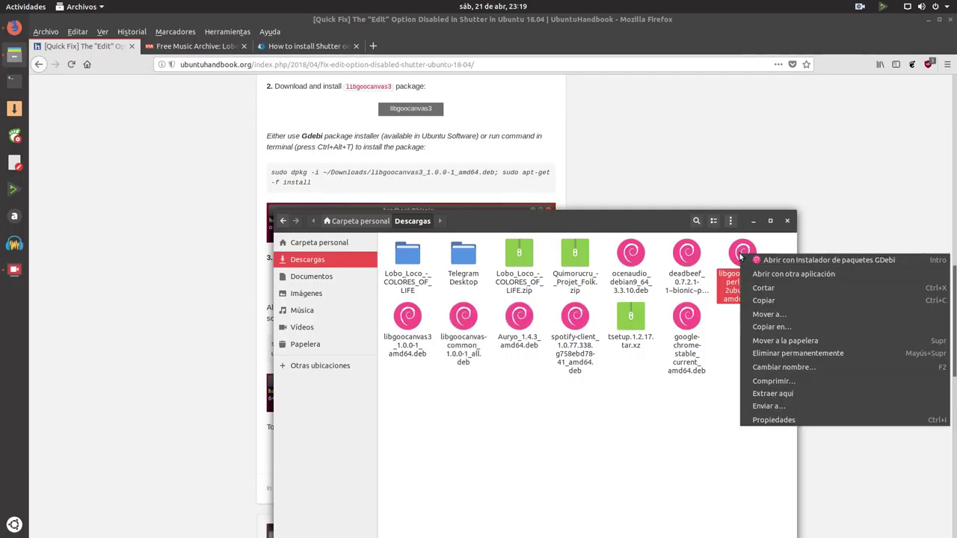
pyautogui.click(760, 262)
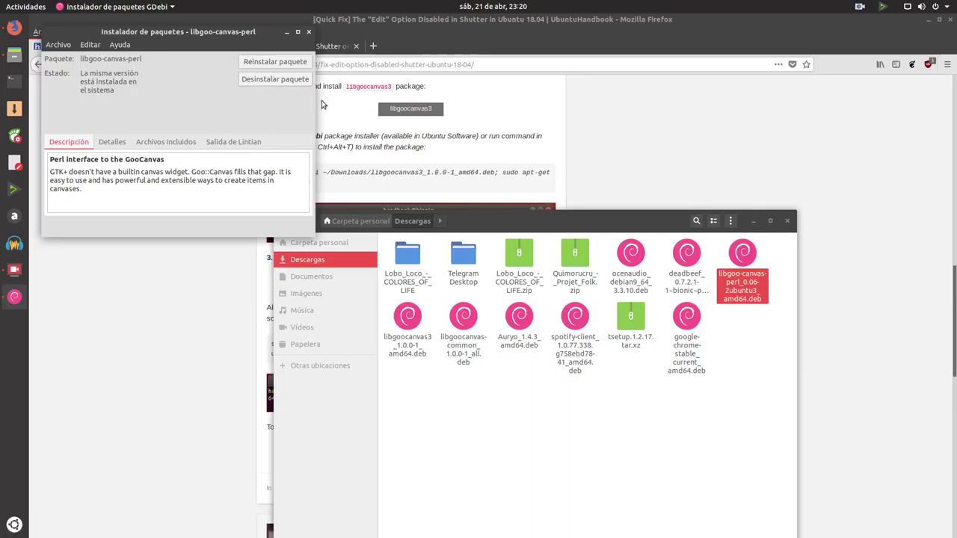
pyautogui.click(309, 34)
pyautogui.moveTo(440, 223); pyautogui.dragTo(337, 150)
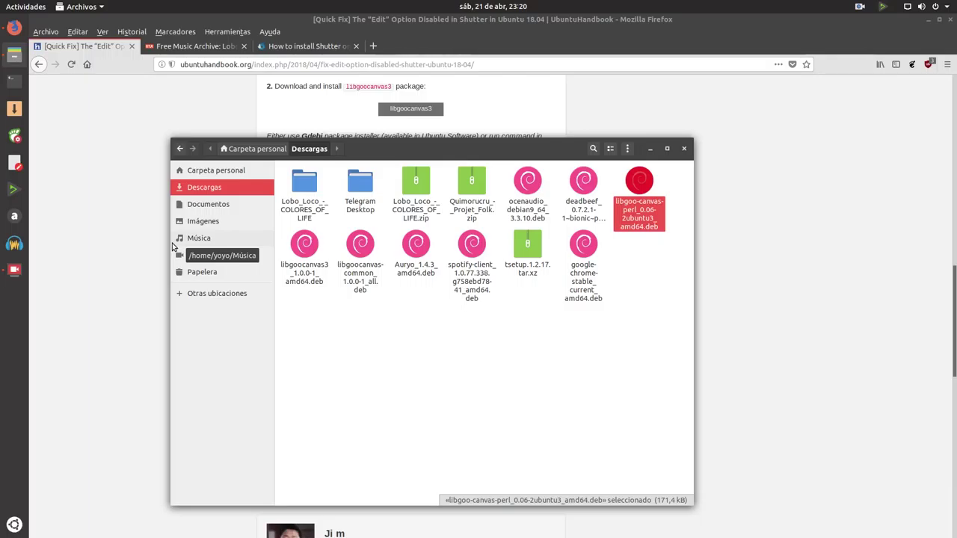
# - Run sudo apt install shutter in a new terminal and authenticate with the account password
pyautogui.click(14, 79)
pyautogui.moveTo(412, 284); pyautogui.dragTo(815, 426)
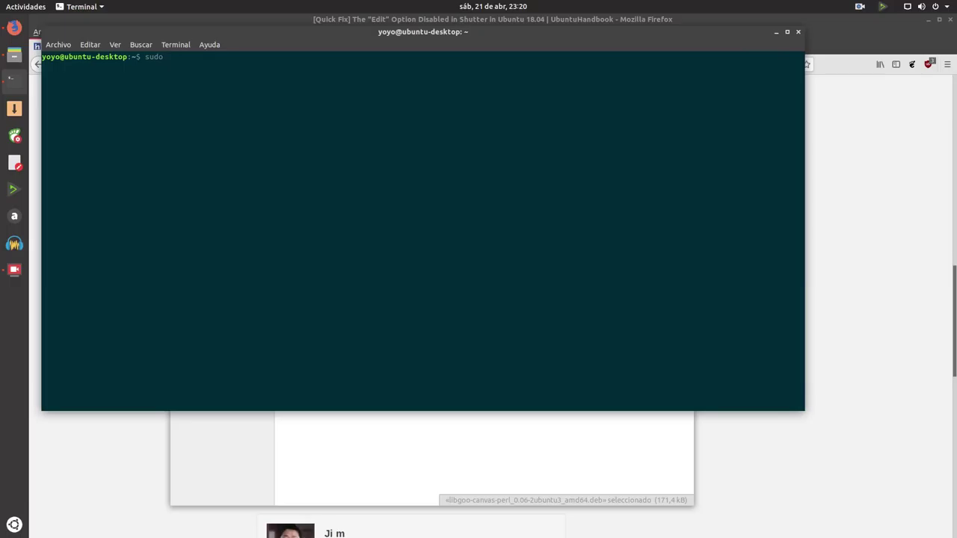
pyautogui.write('apt install shutter')
pyautogui.press('Return')
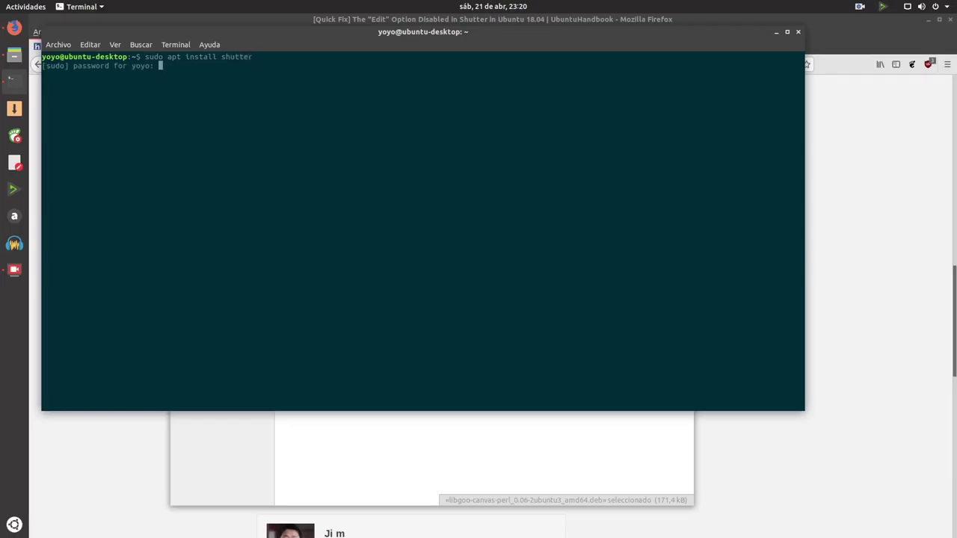
pyautogui.press('Return')
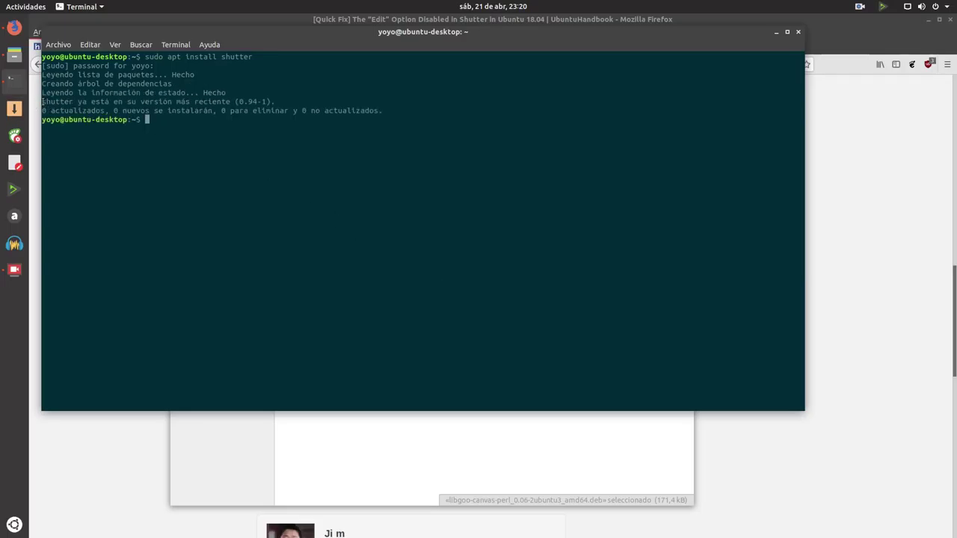
# - Highlight the output line about Shutter's version, clear the selection and close the terminal
pyautogui.moveTo(43, 101); pyautogui.dragTo(317, 102)
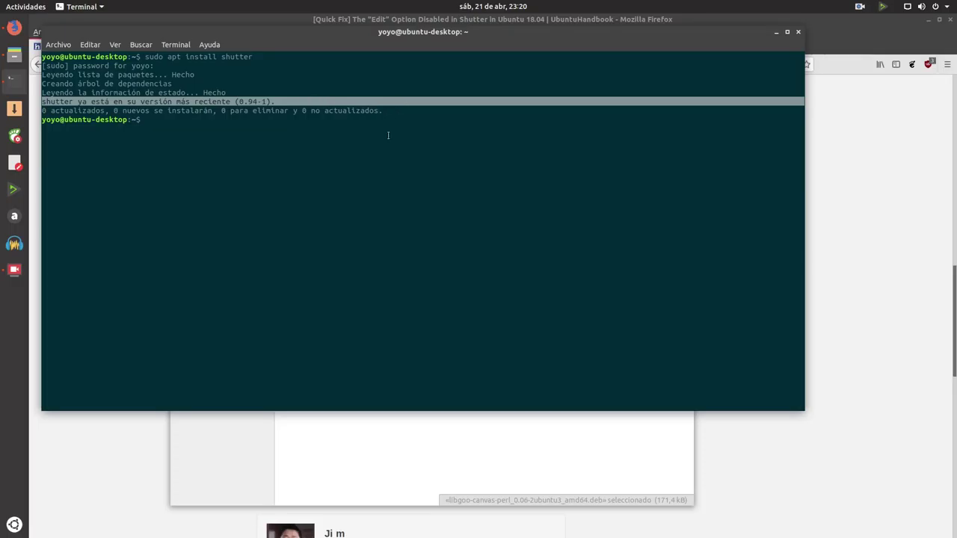
pyautogui.click(388, 135)
pyautogui.click(798, 31)
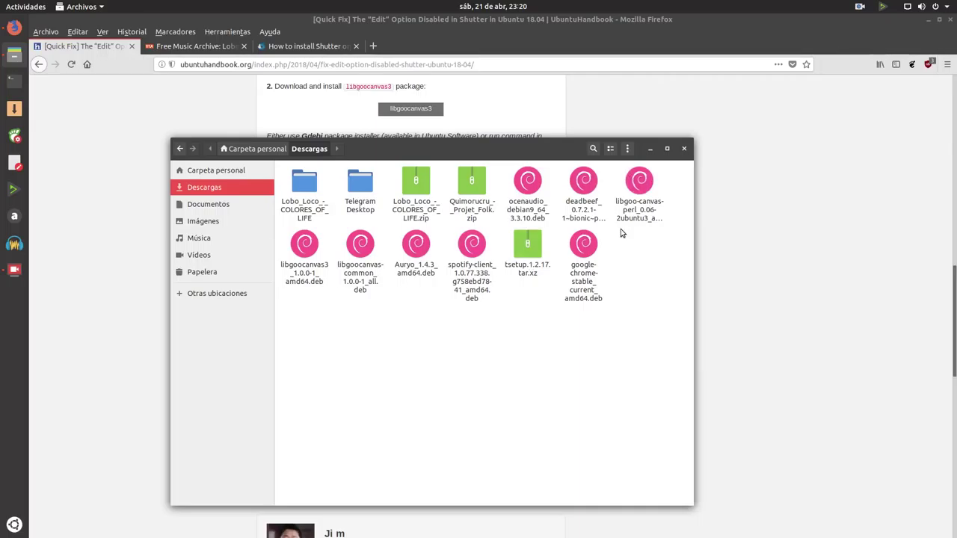
# - Return to the Shutter fix article in Firefox and review it from its title down to the closing instructions
pyautogui.click(130, 209)
pyautogui.scroll(2, 272, 265)
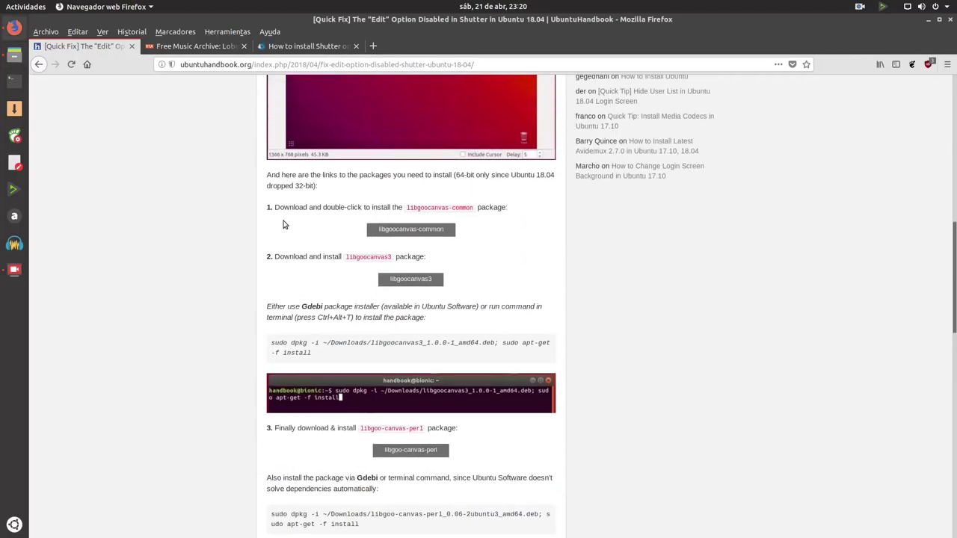
pyautogui.scroll(1, 191, 284)
pyautogui.scroll(6, 191, 284)
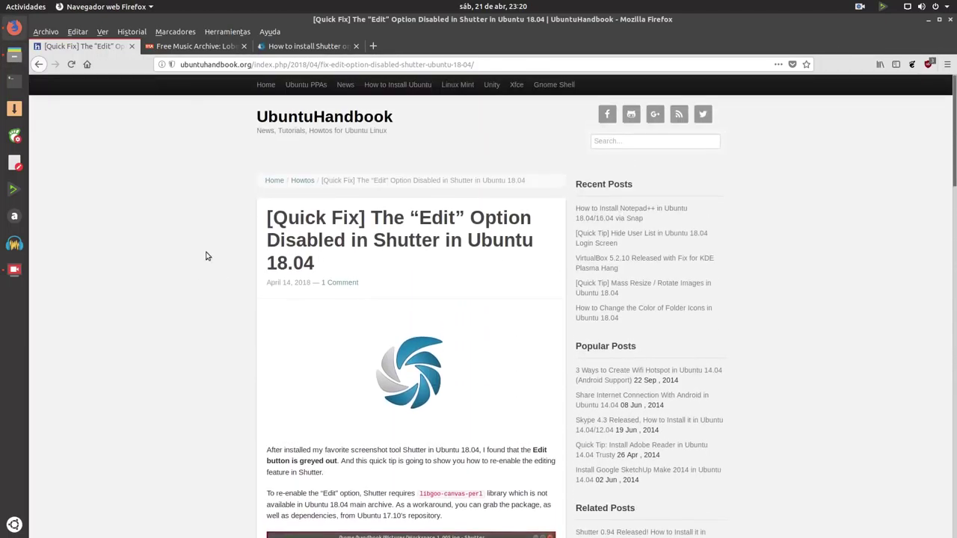
pyautogui.scroll(-15, 207, 241)
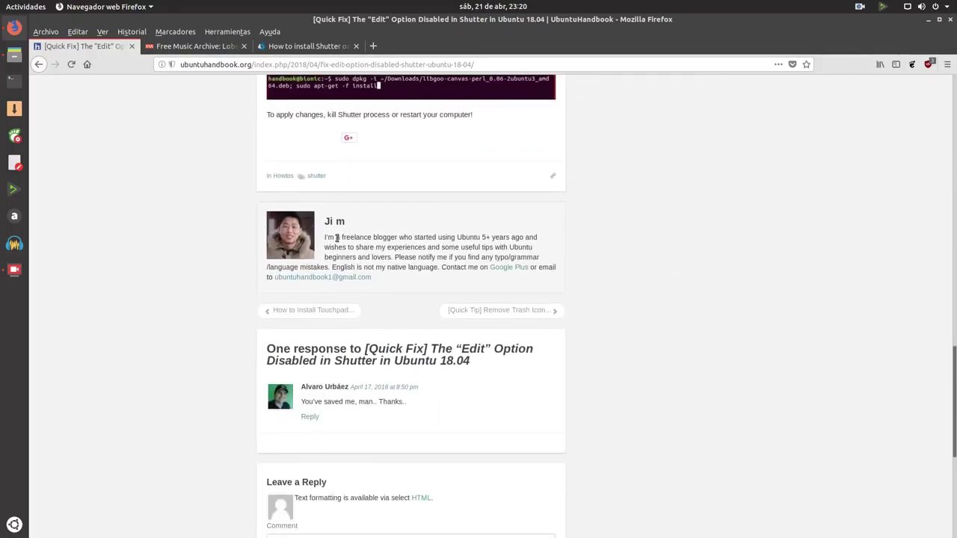
pyautogui.scroll(6, 209, 273)
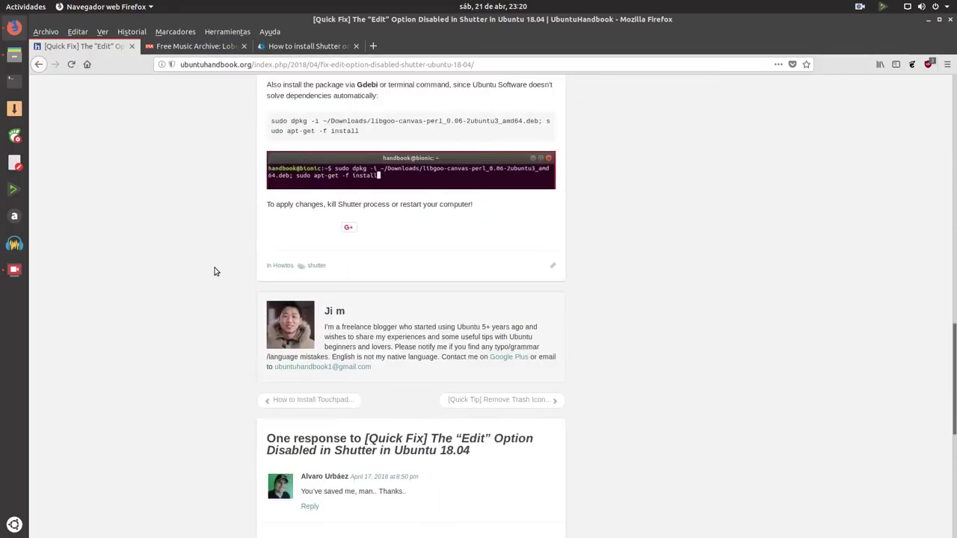
pyautogui.scroll(-3, 207, 280)
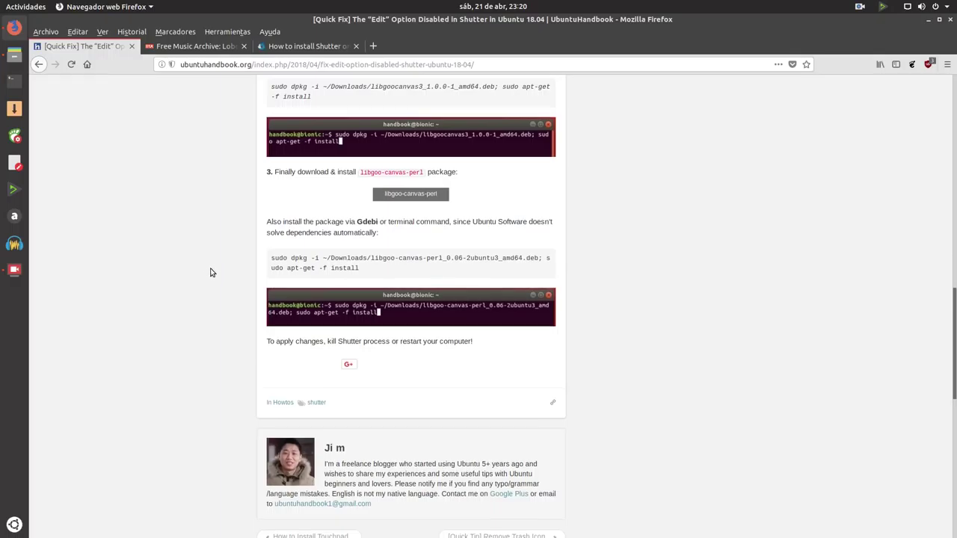
pyautogui.scroll(-3, 209, 272)
# - Highlight the article's final instruction to kill the Shutter process or restart the computer, then clear the selection
pyautogui.moveTo(476, 234); pyautogui.dragTo(242, 230)
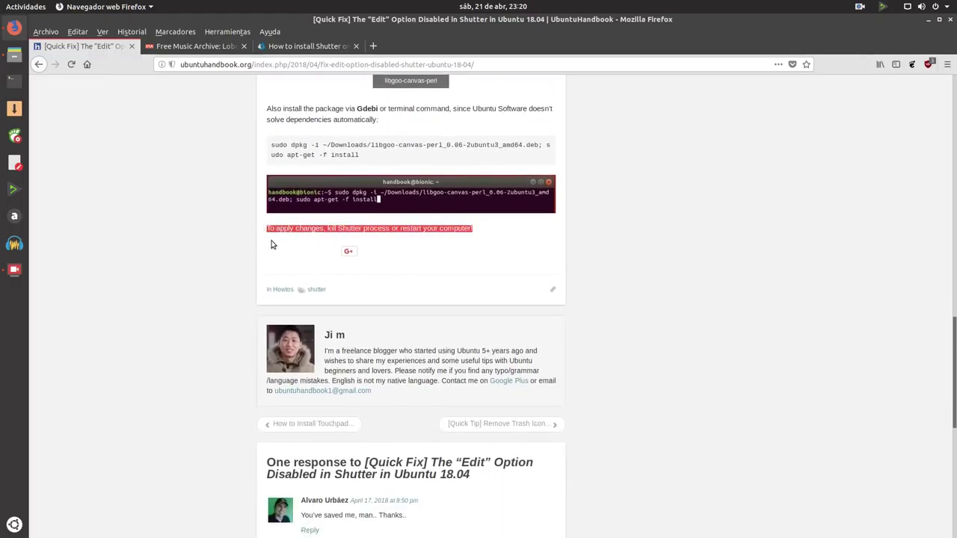
pyautogui.click(426, 292)
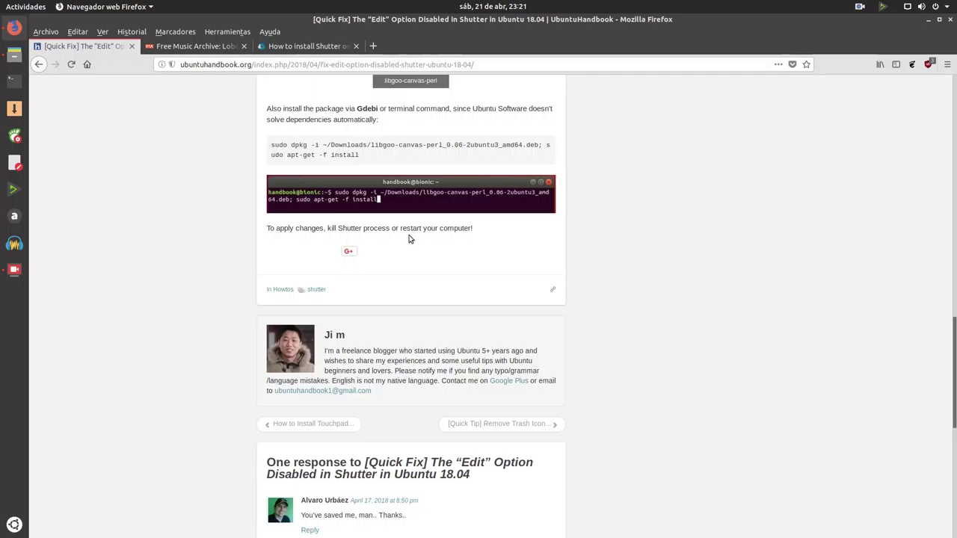
pyautogui.moveTo(400, 227); pyautogui.dragTo(478, 228)
pyautogui.click(185, 281)
# - Minimize Firefox, close the Descargas folder window and launch Shutter
pyautogui.click(931, 21)
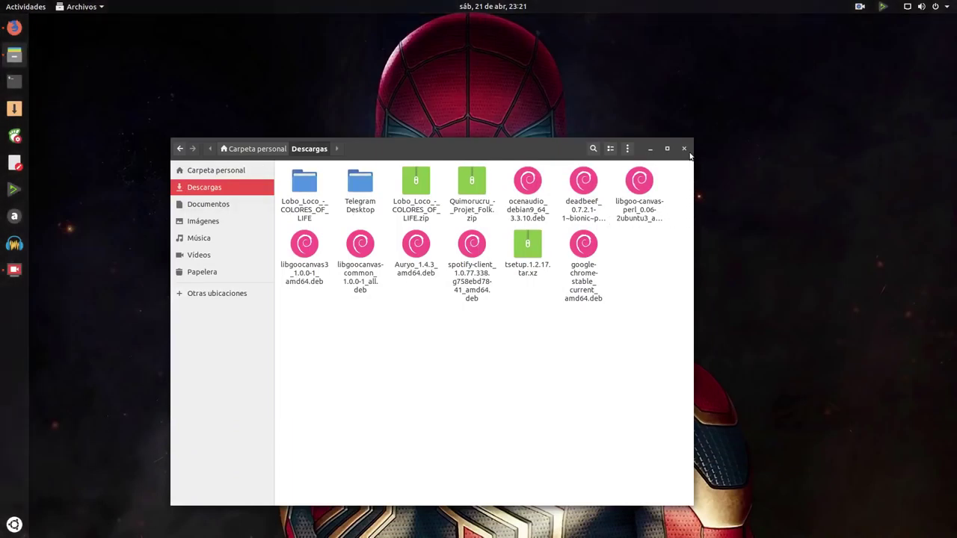
pyautogui.click(686, 150)
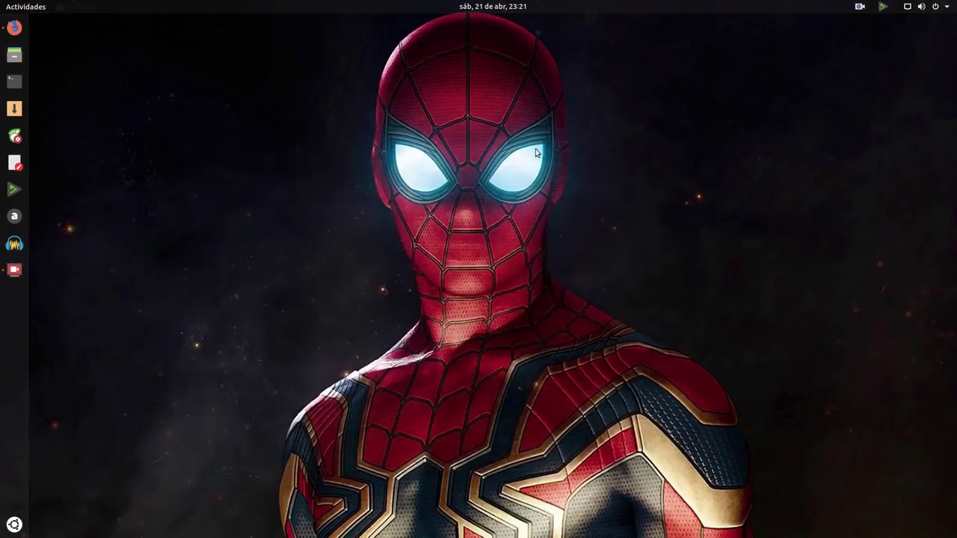
pyautogui.click(33, 8)
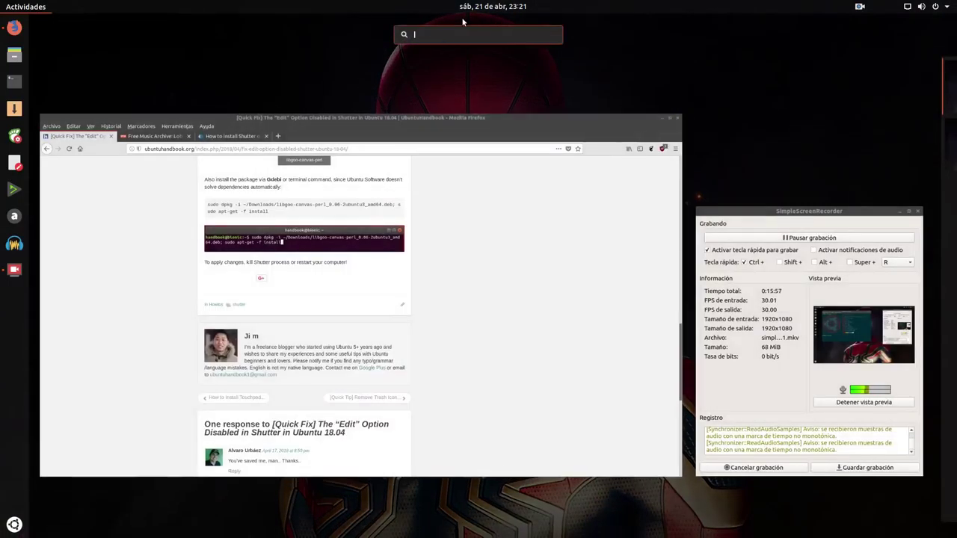
pyautogui.write('shu')
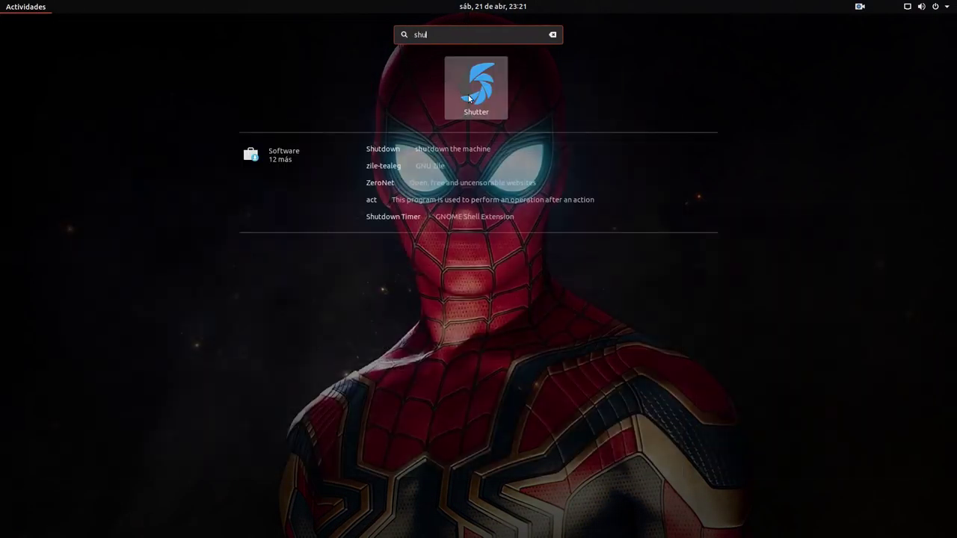
pyautogui.click(468, 95)
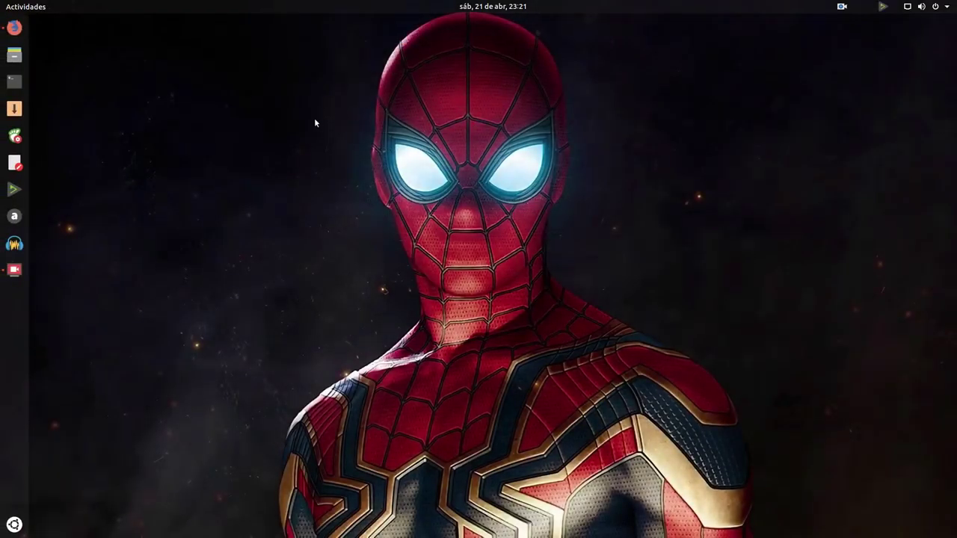
pyautogui.moveTo(378, 20); pyautogui.dragTo(470, 134)
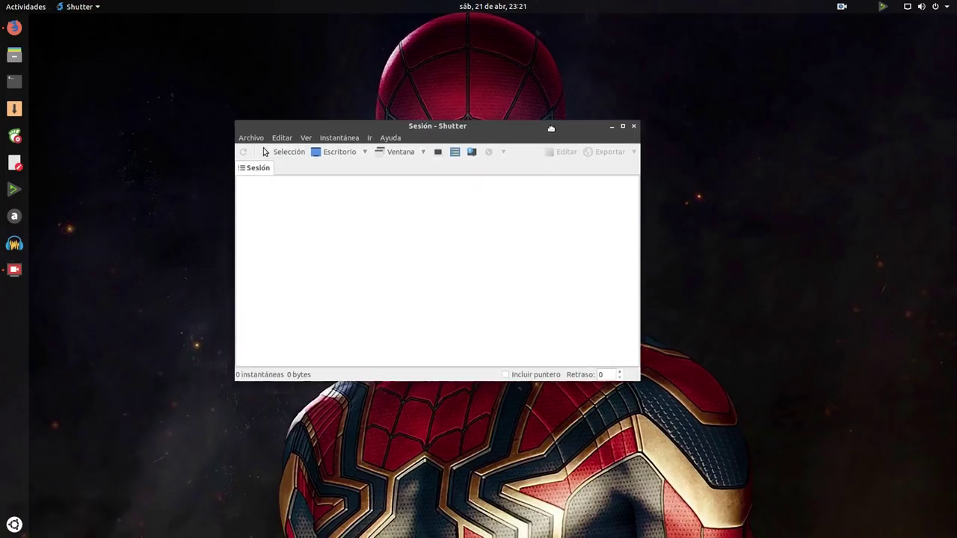
# - Open idiomas.png from the Imágenes folder in Shutter and load it into the drawing tool for editing
pyautogui.click(257, 136)
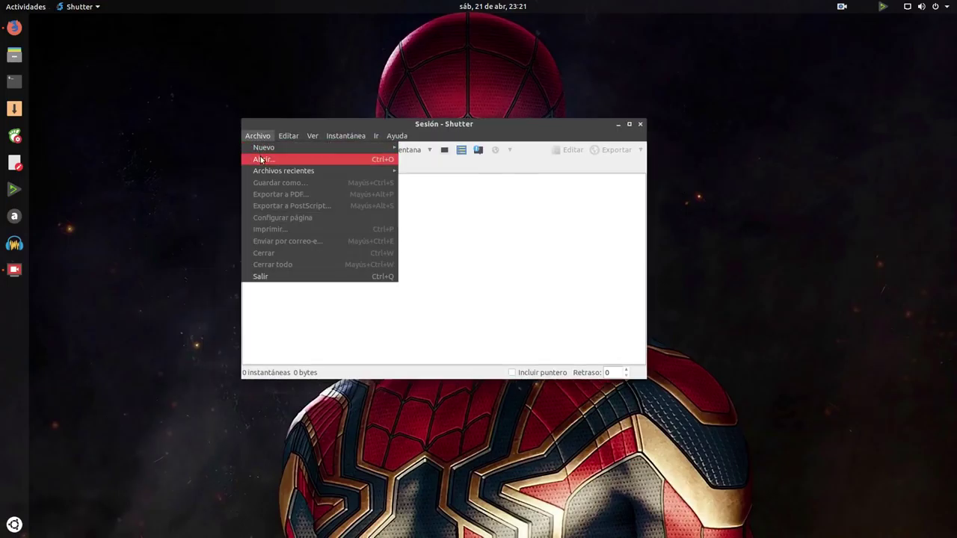
pyautogui.click(263, 159)
pyautogui.click(339, 172)
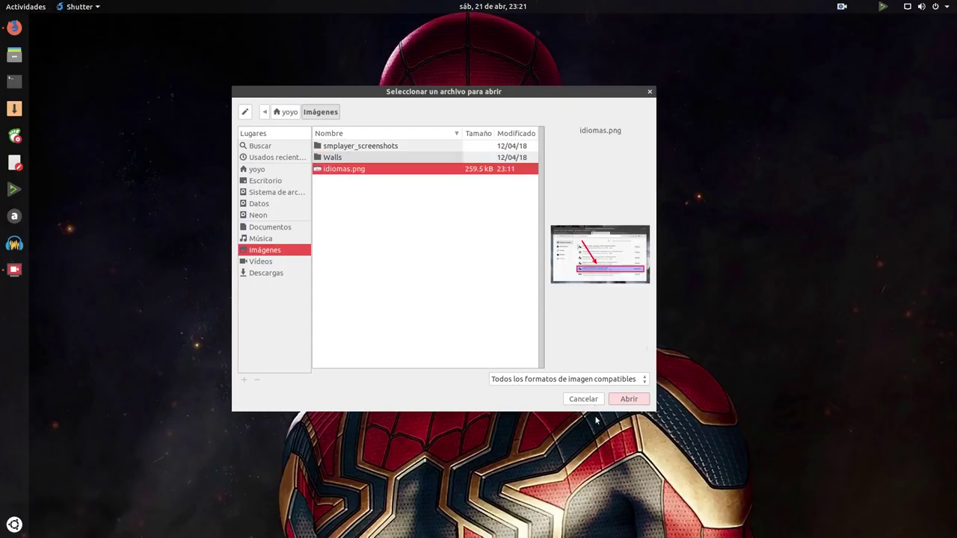
pyautogui.click(628, 399)
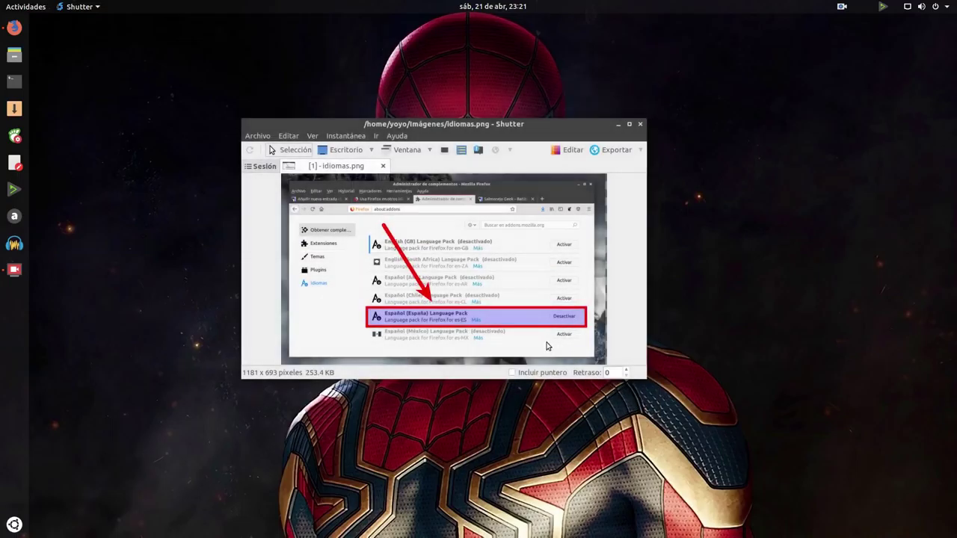
pyautogui.click(570, 152)
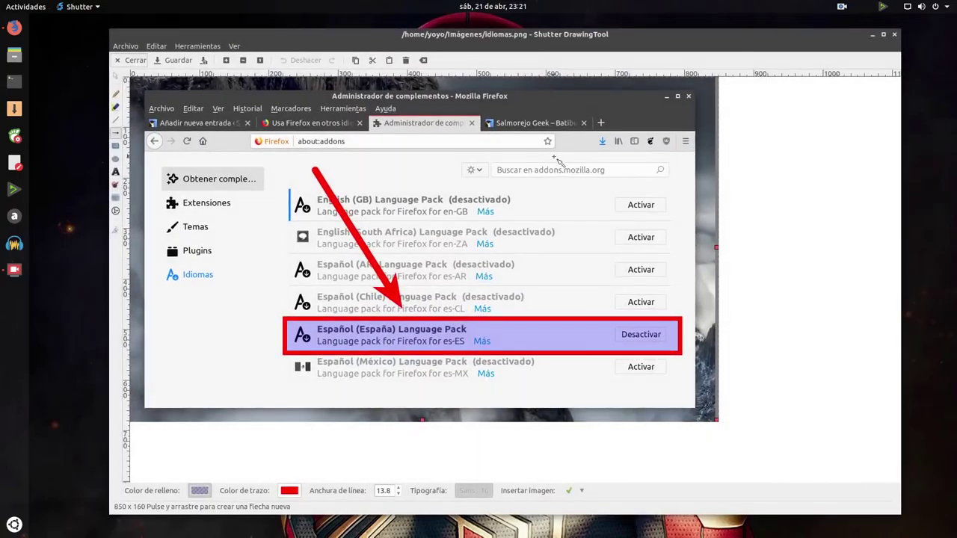
# - Activate the text tool and set its font to Sans Regular at size 64
pyautogui.click(116, 173)
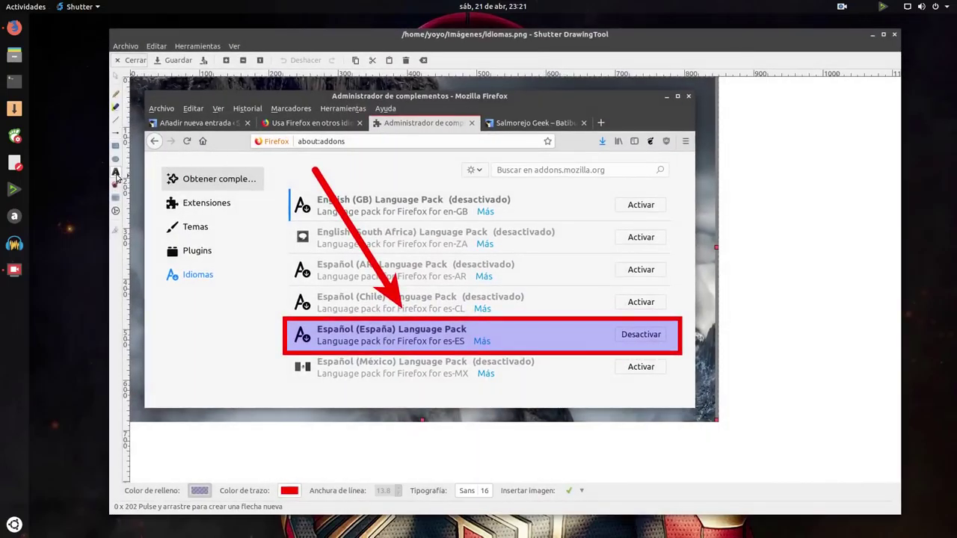
pyautogui.click(490, 494)
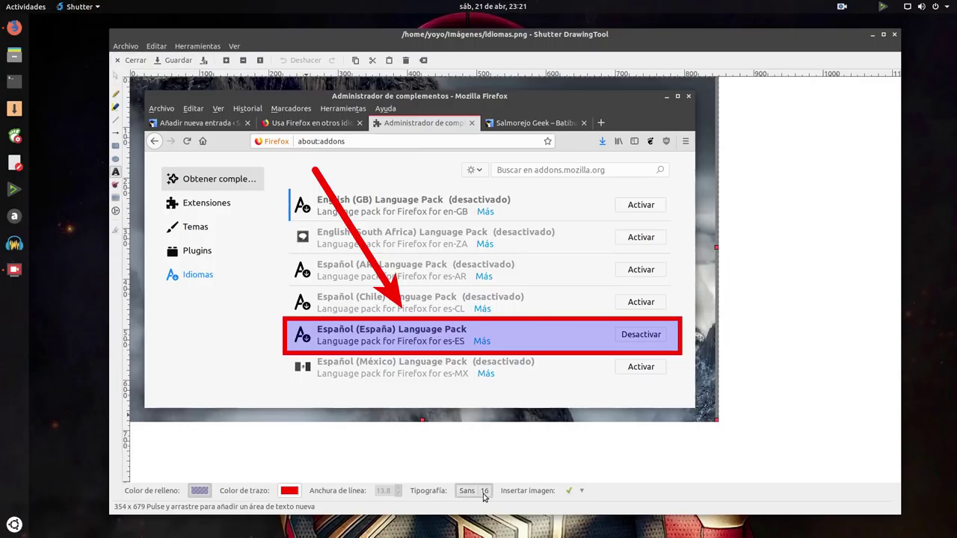
pyautogui.scroll(-5, 603, 290)
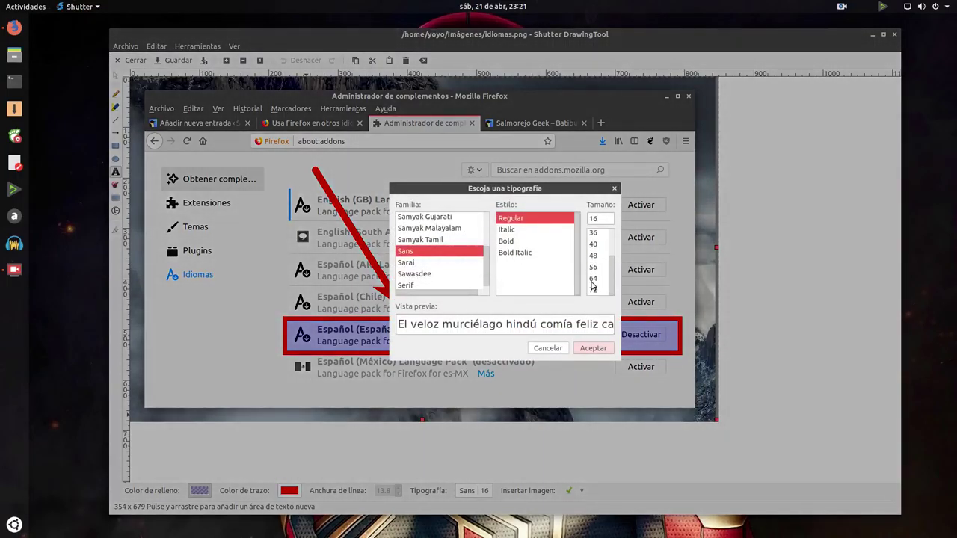
pyautogui.scroll(-2, 600, 290)
pyautogui.click(598, 280)
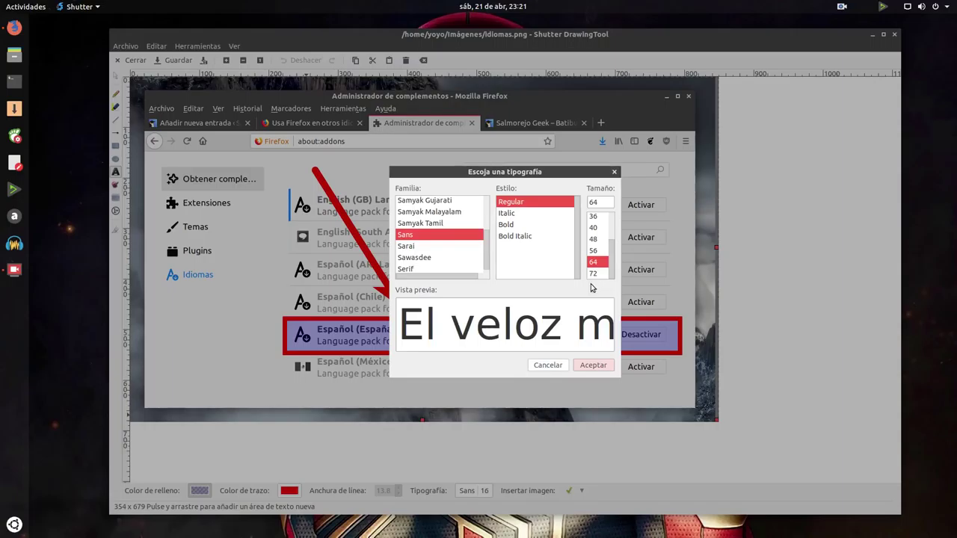
pyautogui.click(593, 366)
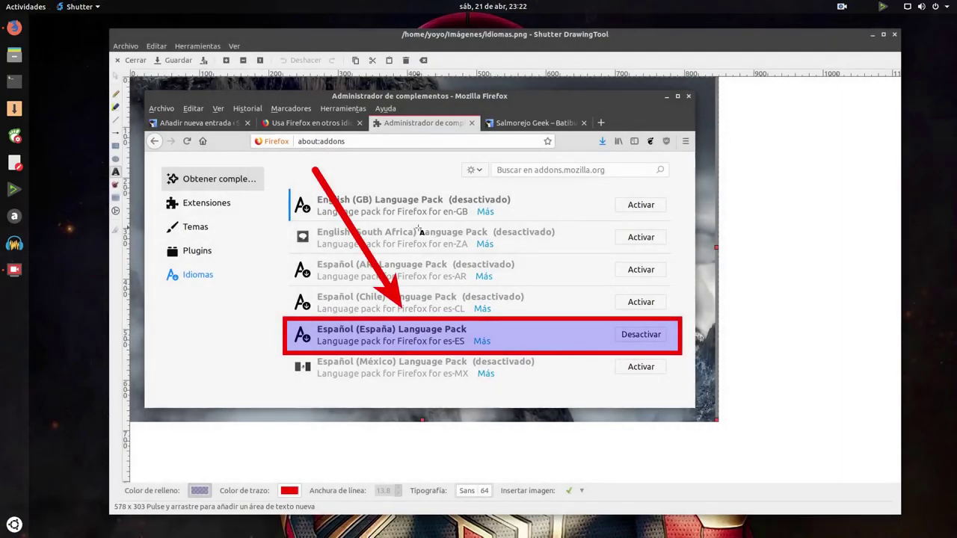
# - Add the red text "Salmorejo" over the language pack list in the image, cancelling any extra text entry
pyautogui.click(419, 228)
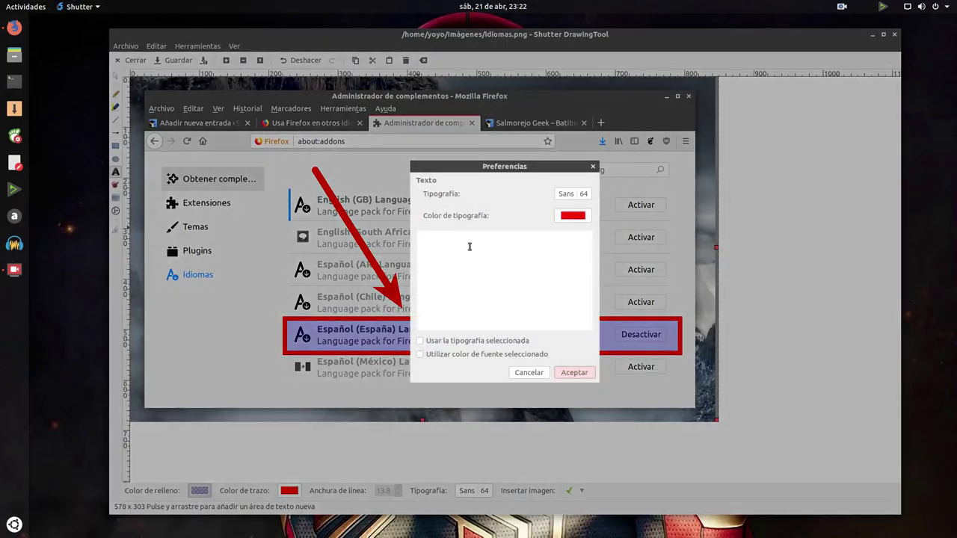
pyautogui.write('s')
pyautogui.write('almorejo')
pyautogui.moveTo(504, 167); pyautogui.dragTo(459, 182)
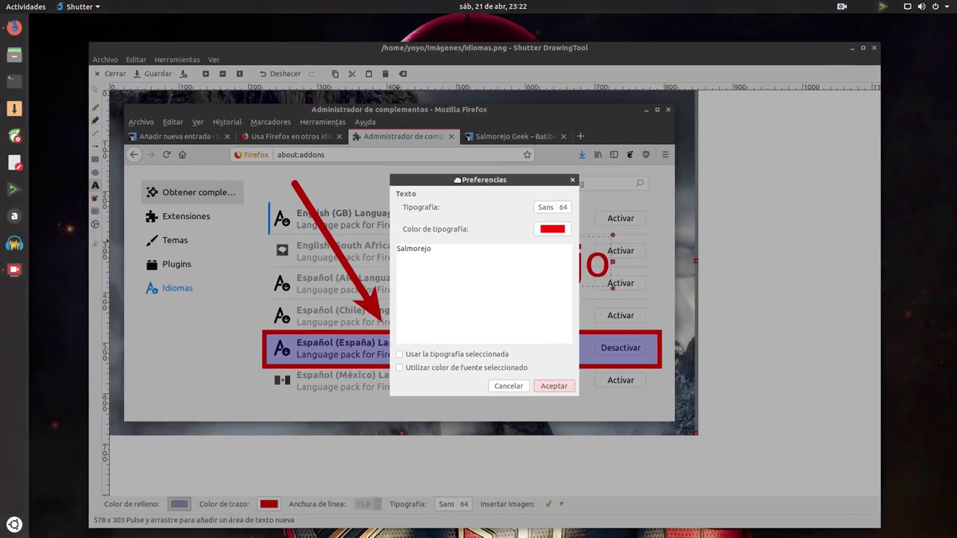
pyautogui.click(554, 386)
pyautogui.moveTo(205, 215); pyautogui.dragTo(636, 378)
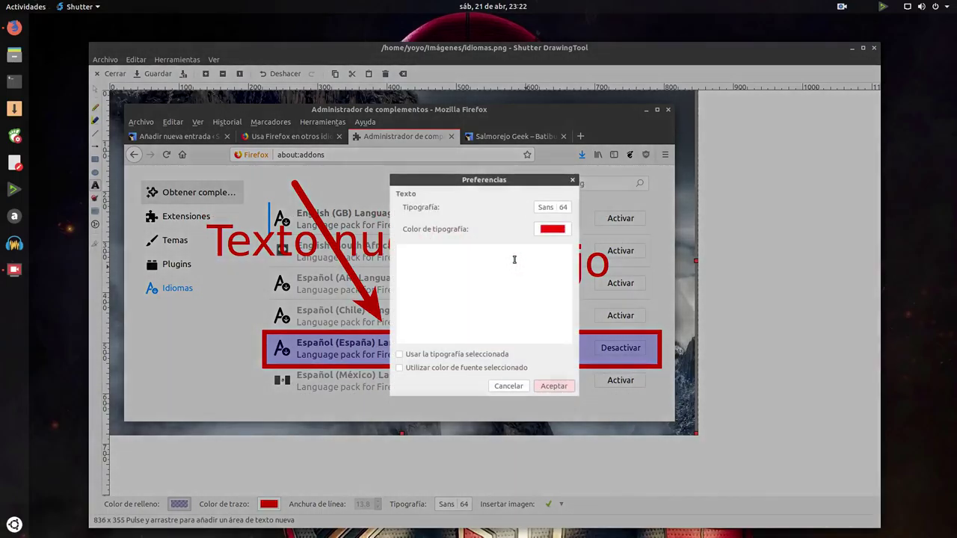
pyautogui.click(503, 386)
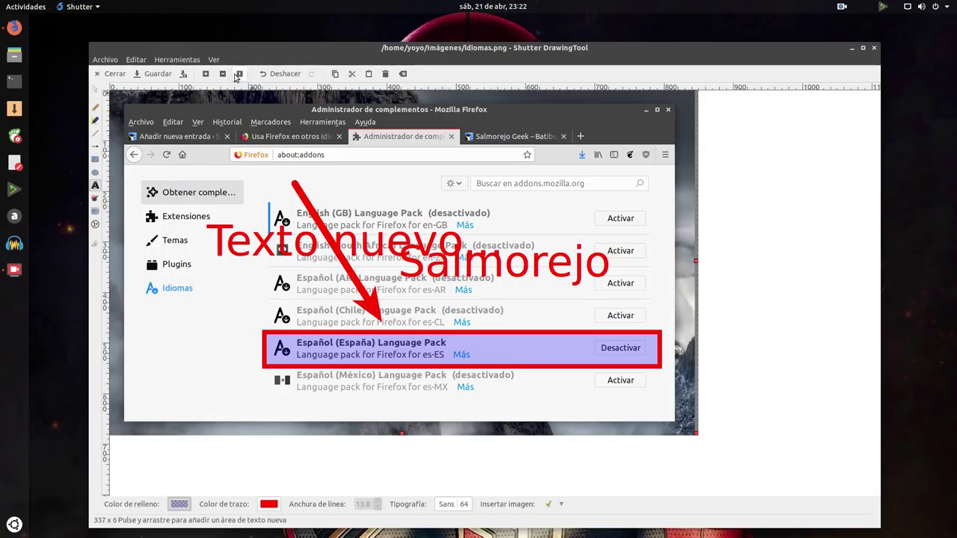
# - Close the drawing tool without saving the changes to idiomas.png
pyautogui.click(110, 60)
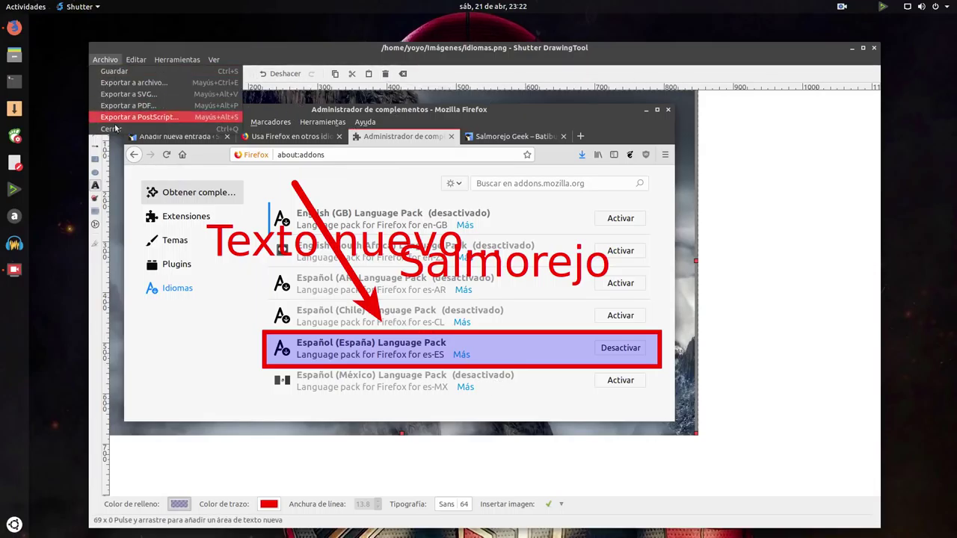
pyautogui.click(112, 129)
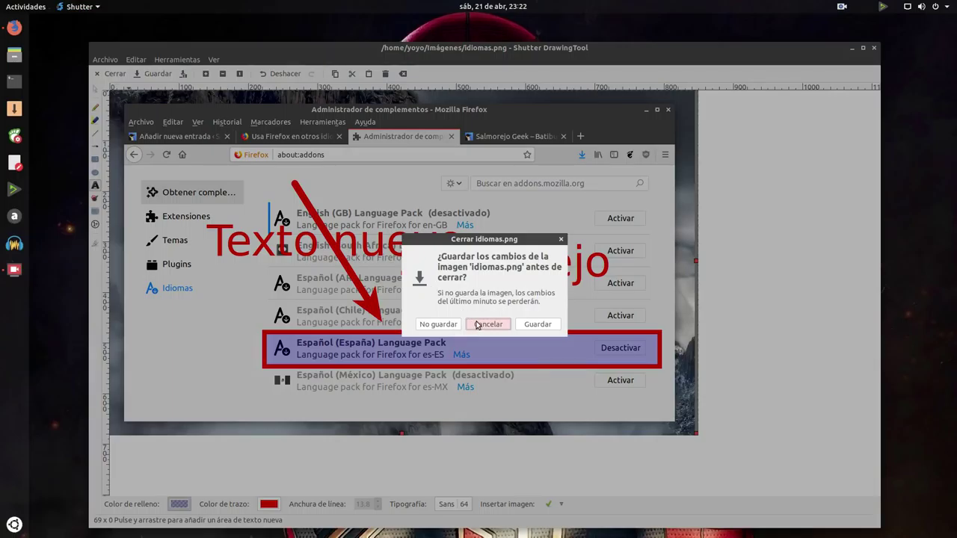
pyautogui.click(436, 324)
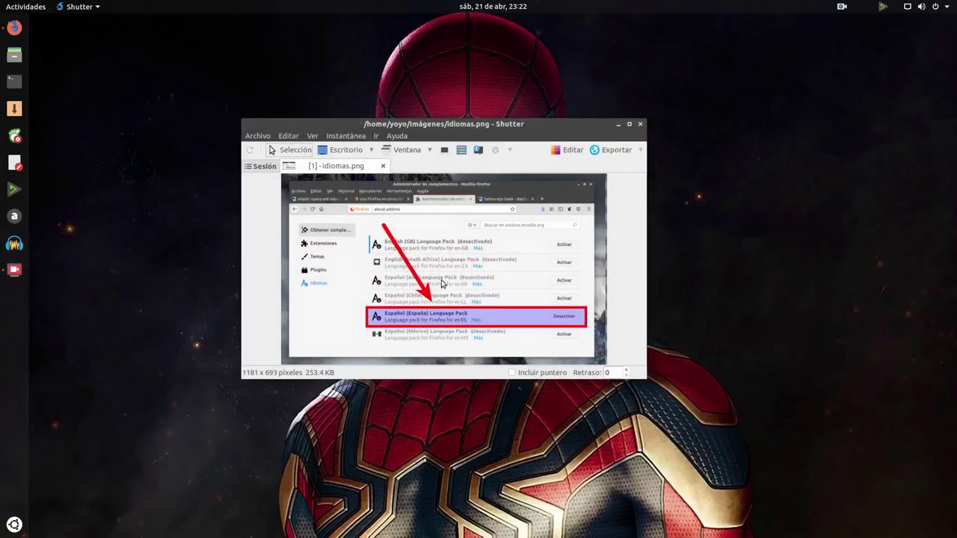
# - Close the idiomas.png image and quit Shutter
pyautogui.click(383, 166)
pyautogui.click(257, 136)
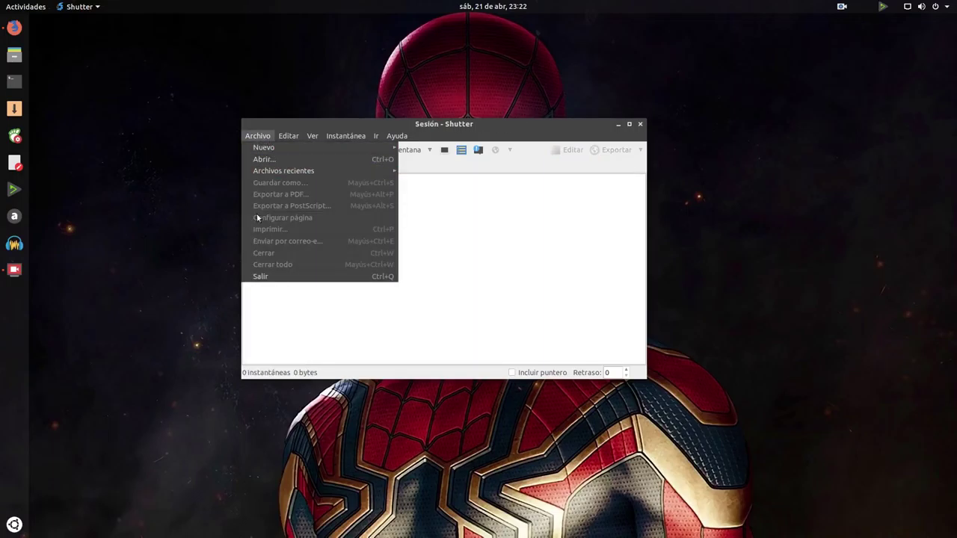
pyautogui.click(262, 277)
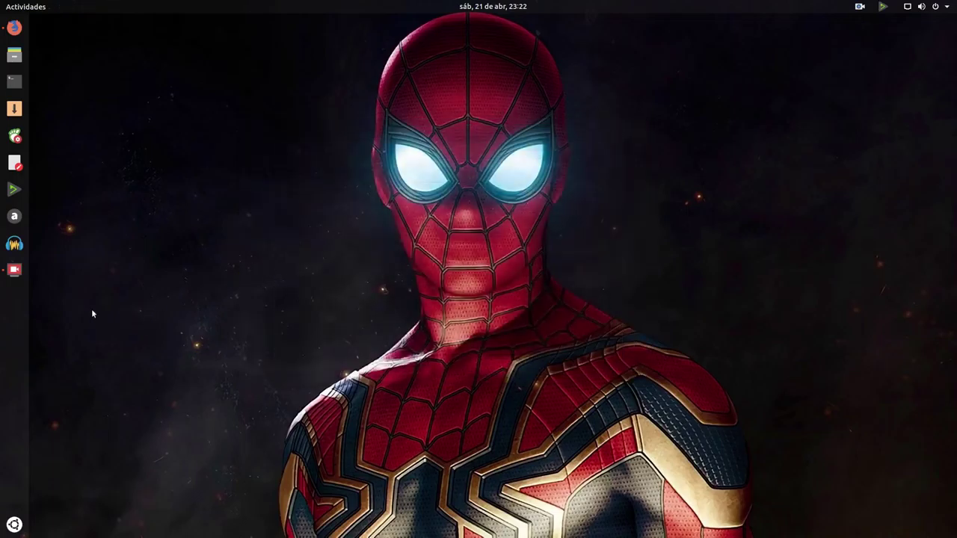
# - Bring the Shutter fix article back up in Firefox and review its introduction and package download links
pyautogui.click(14, 269)
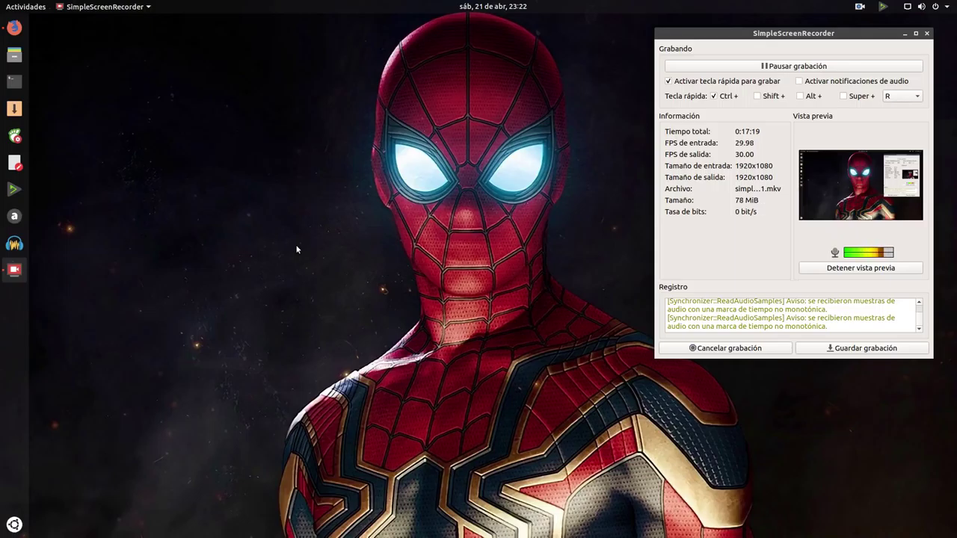
pyautogui.click(14, 28)
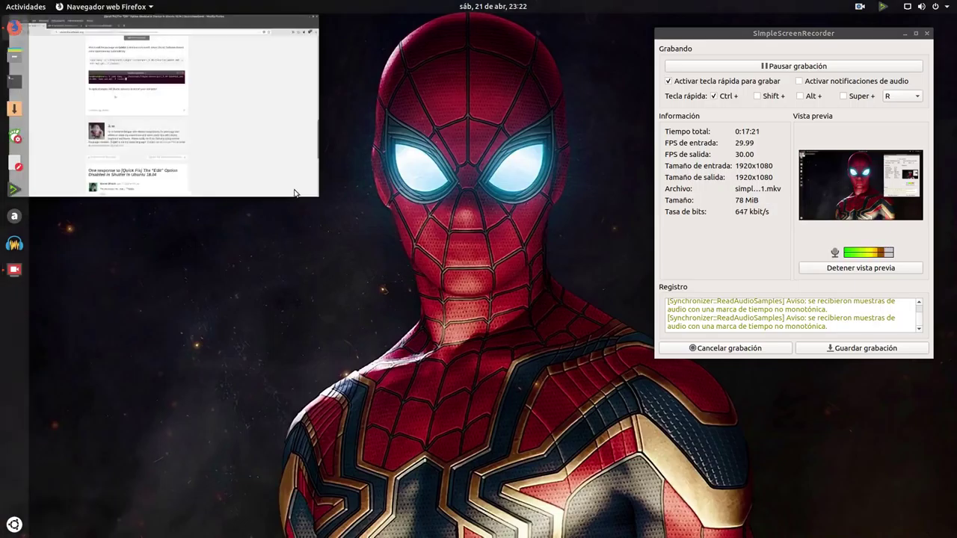
pyautogui.scroll(5, 432, 327)
pyautogui.scroll(10, 413, 331)
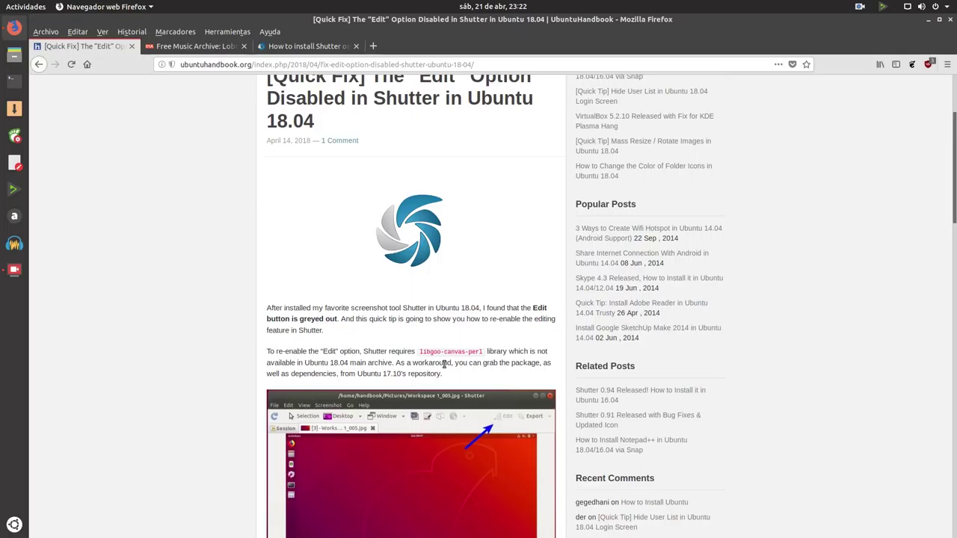
pyautogui.scroll(-10, 422, 323)
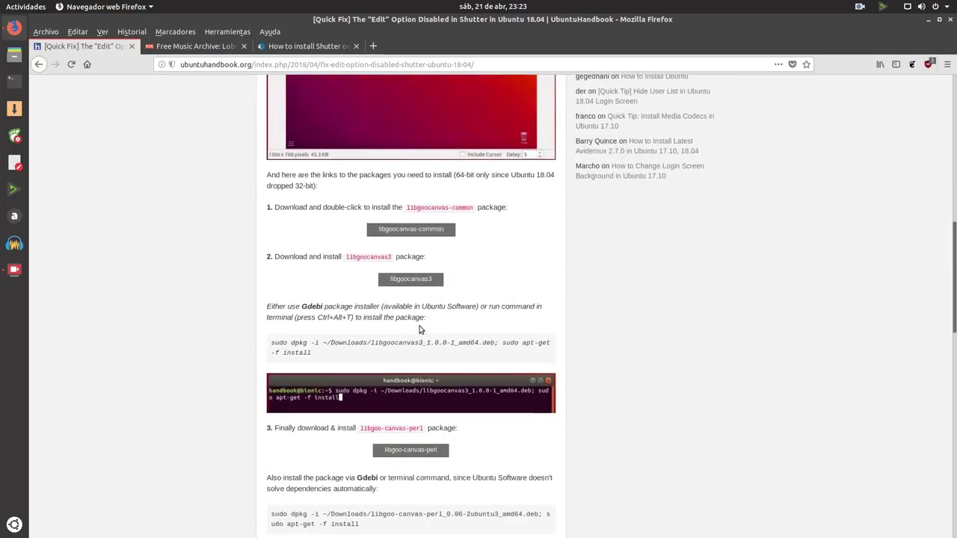
pyautogui.scroll(-3, 421, 385)
pyautogui.scroll(10, 418, 359)
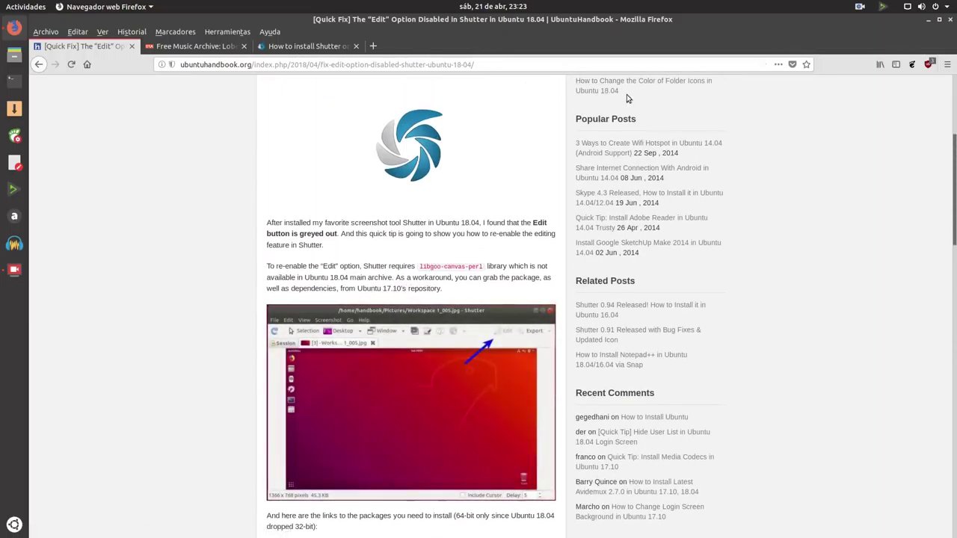
# - Minimize Firefox and move the SimpleScreenRecorder window toward the middle of the desktop
pyautogui.click(926, 20)
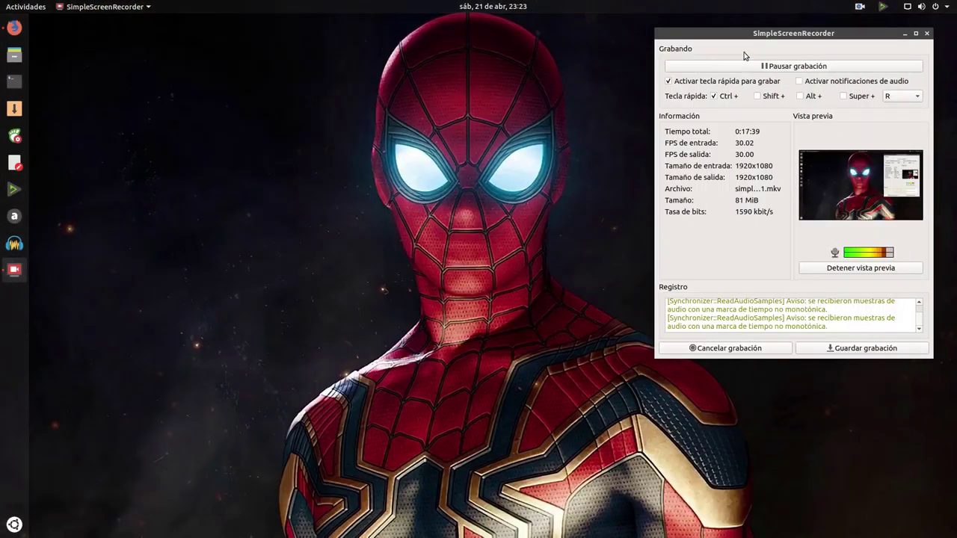
pyautogui.moveTo(763, 35); pyautogui.dragTo(458, 32)
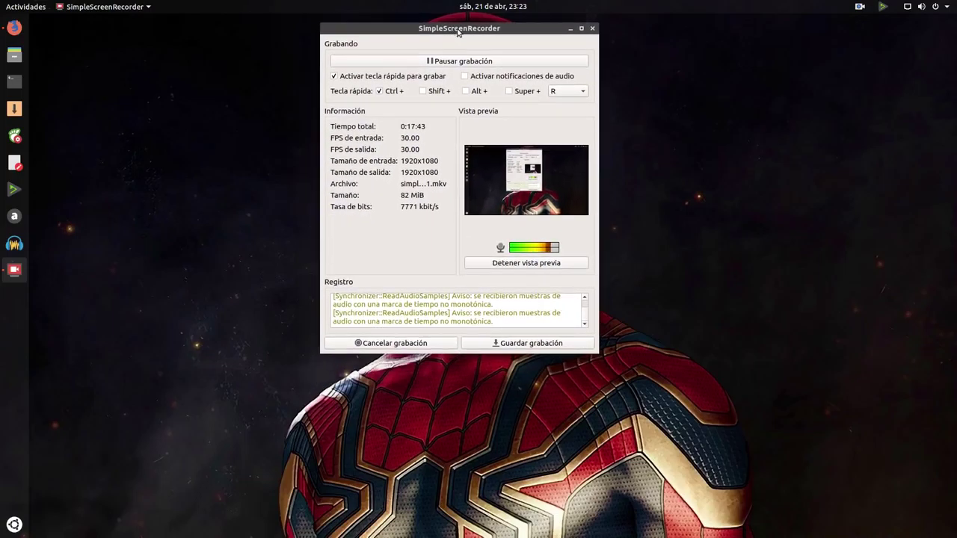